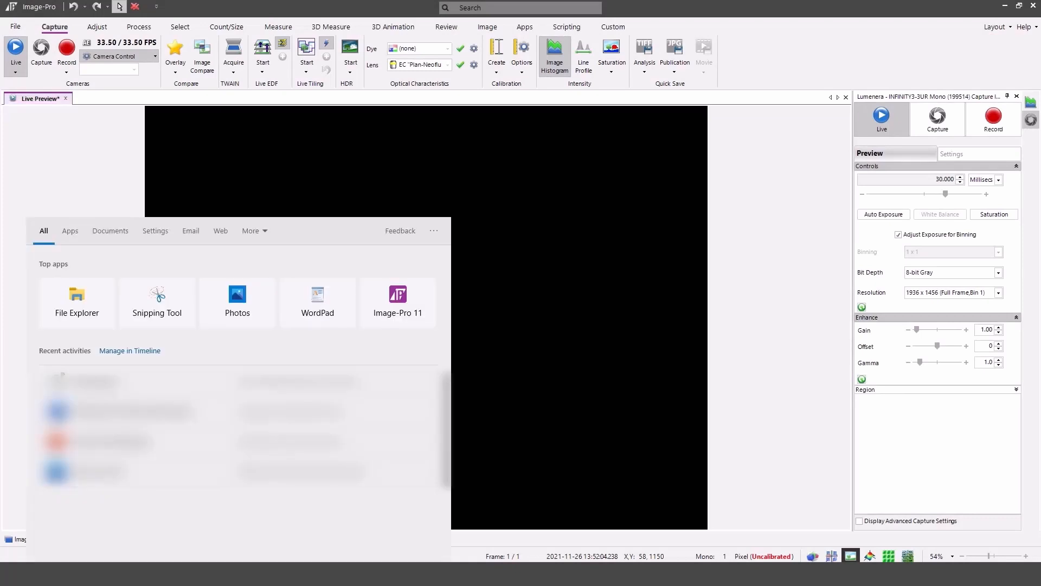
- Open Windows Device Manager and expand Ports (COM & LPT) to check which serial port the light source uses
text(dev)
click(85, 279)
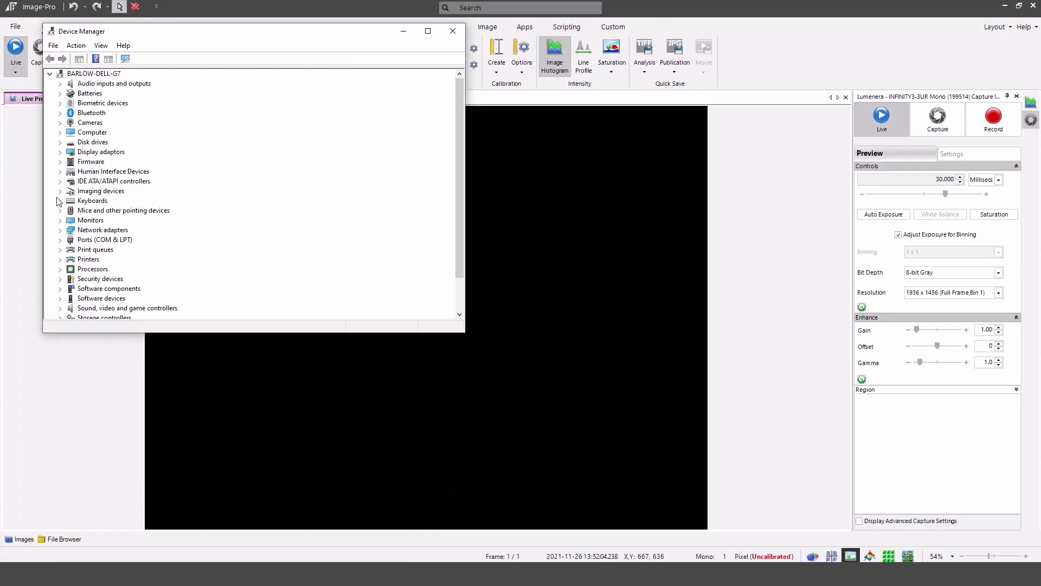
click(60, 240)
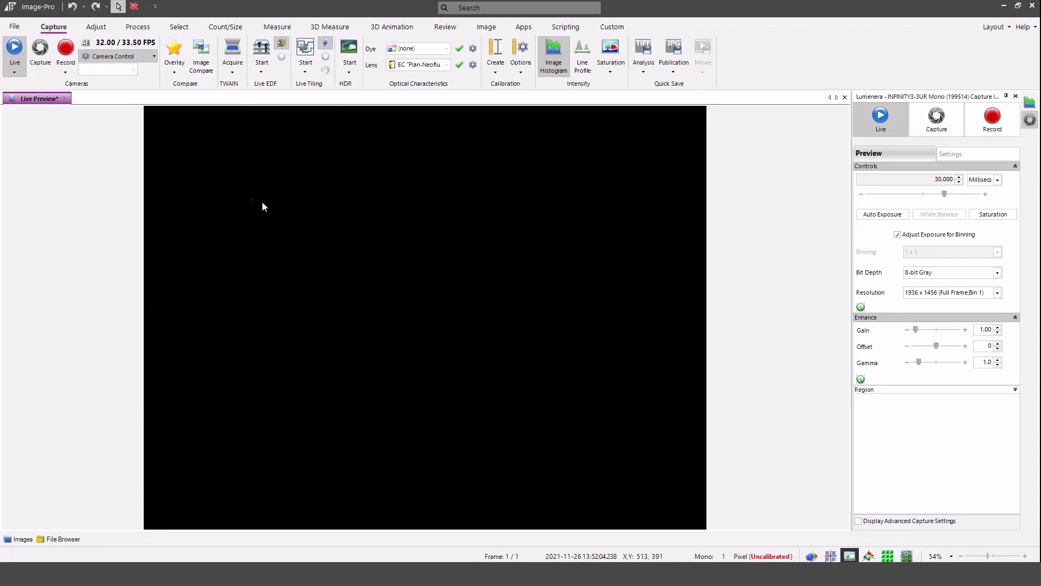
- Enable multi-channel capture in the Image-Pro capture options with model CoolLED pE-300 and port CoolLED USB Virtual Serial Port B (COM3)
click(11, 27)
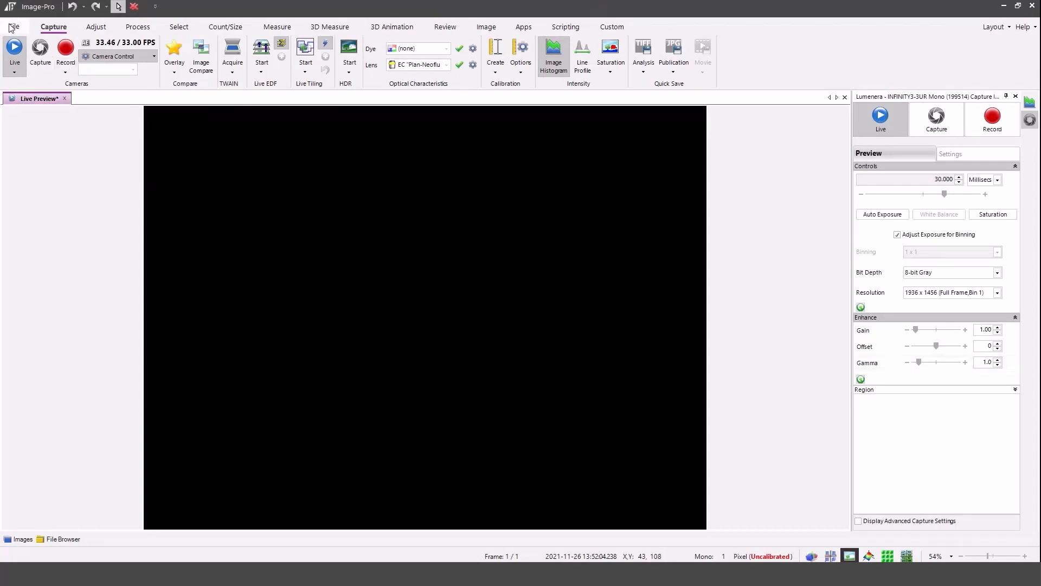
click(30, 533)
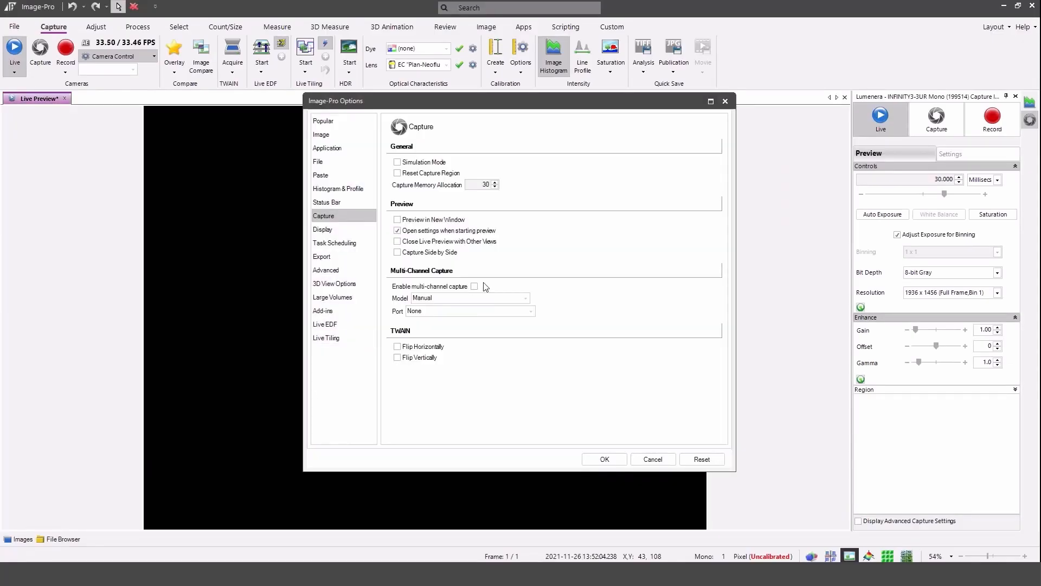
click(475, 286)
click(477, 297)
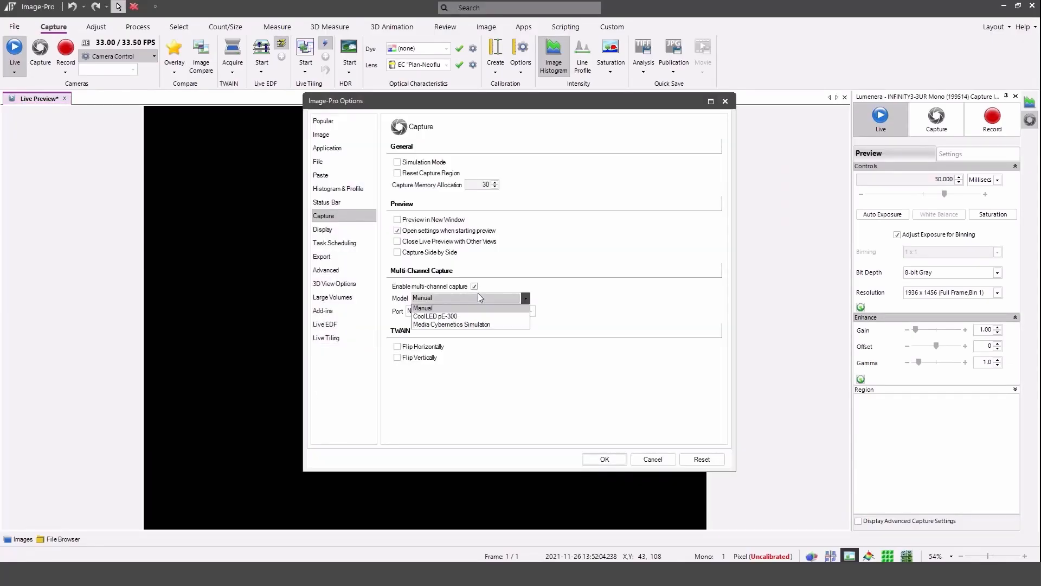
click(477, 315)
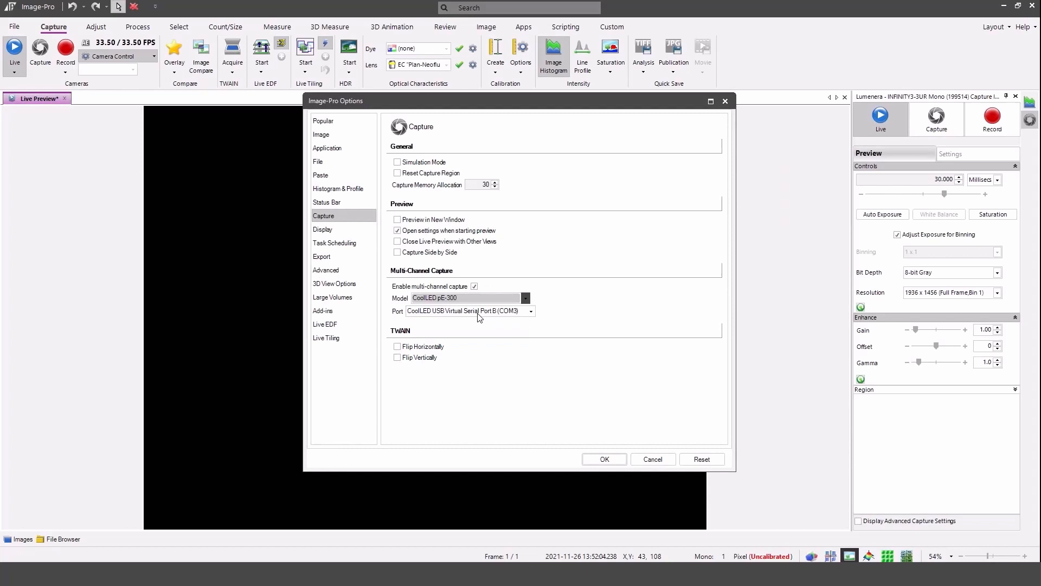
click(530, 312)
click(528, 313)
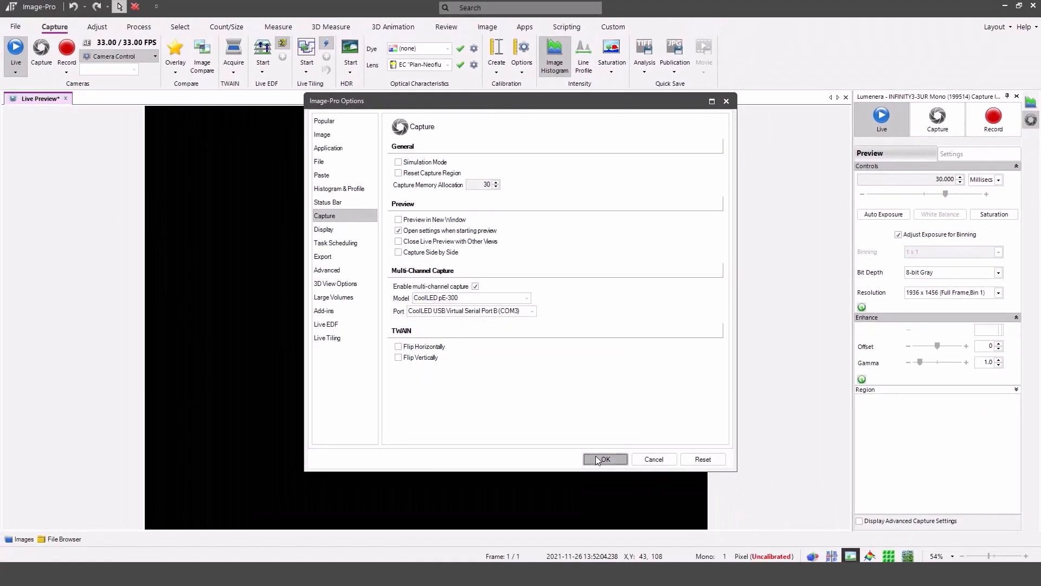
click(595, 456)
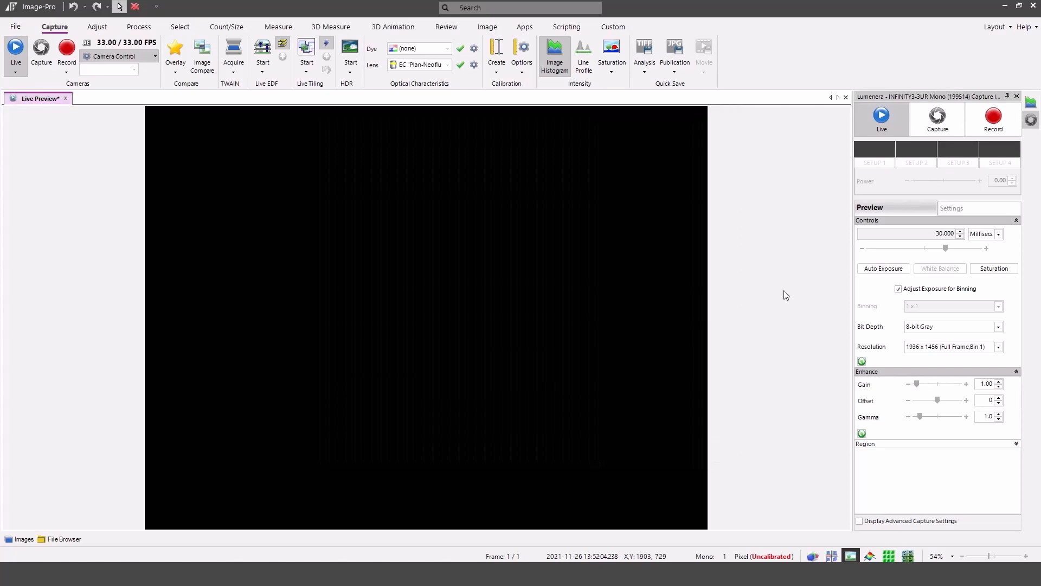
- Configure channel SETUP1 in the capture settings with 365 nm excitation and the DAPI emission dye, and apply it
click(955, 210)
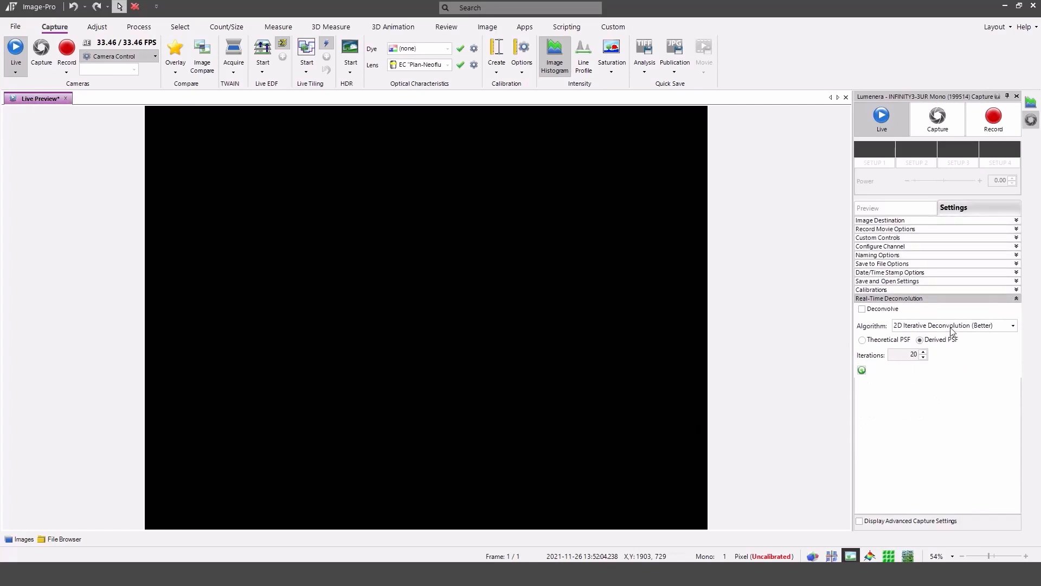
click(945, 245)
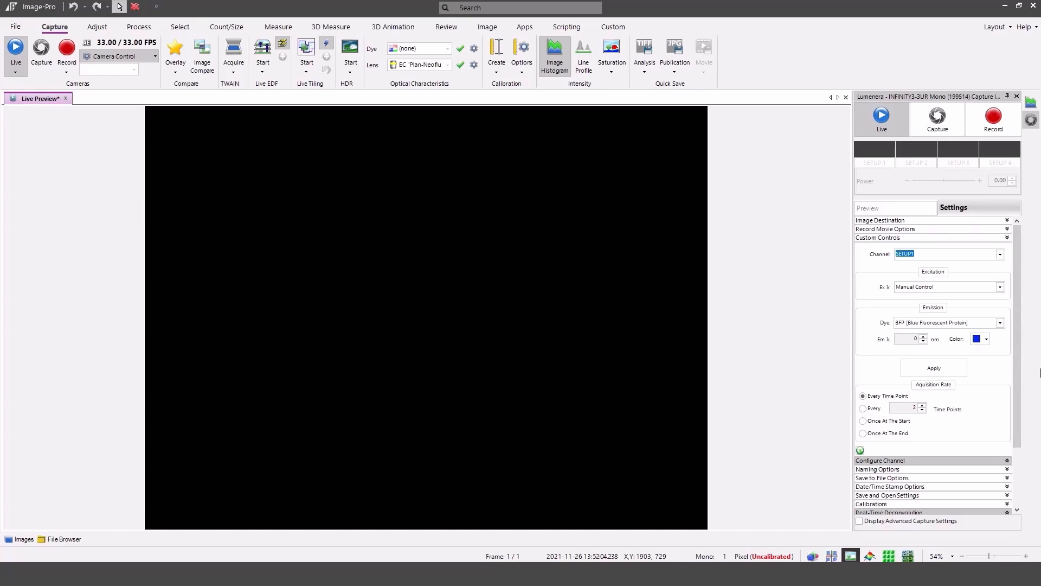
click(1000, 287)
click(1000, 297)
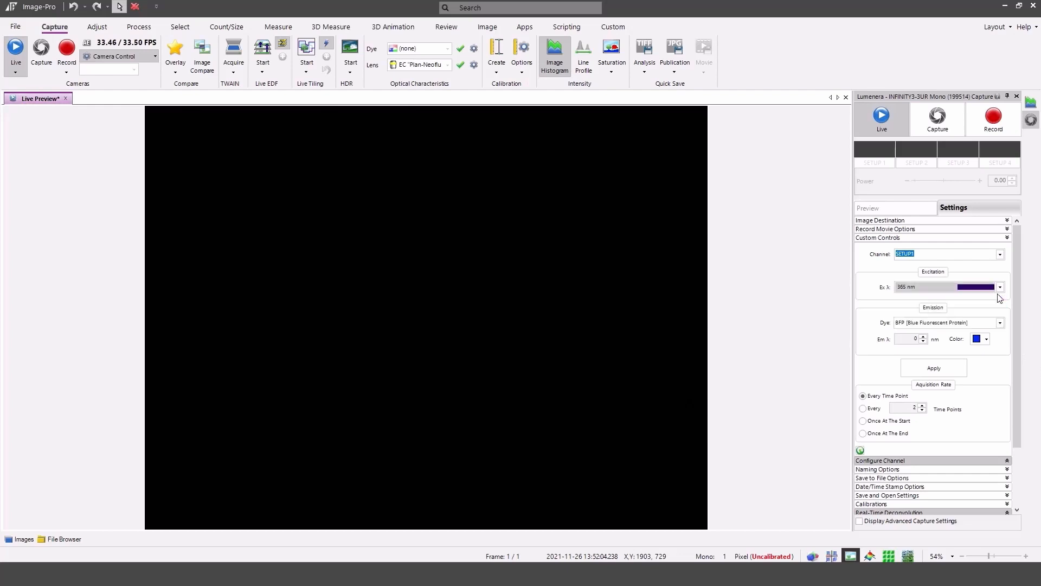
click(1000, 323)
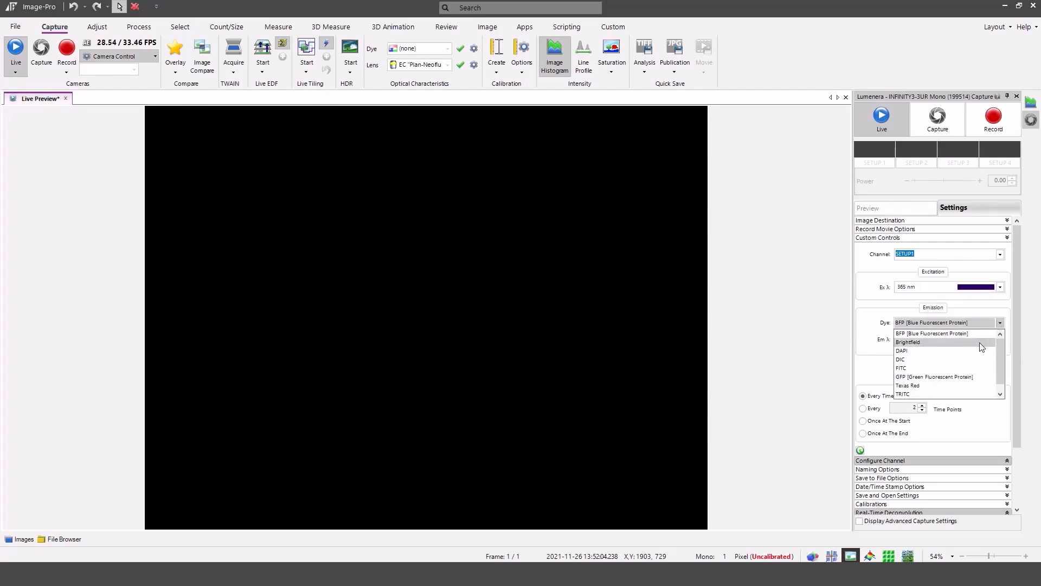
click(976, 354)
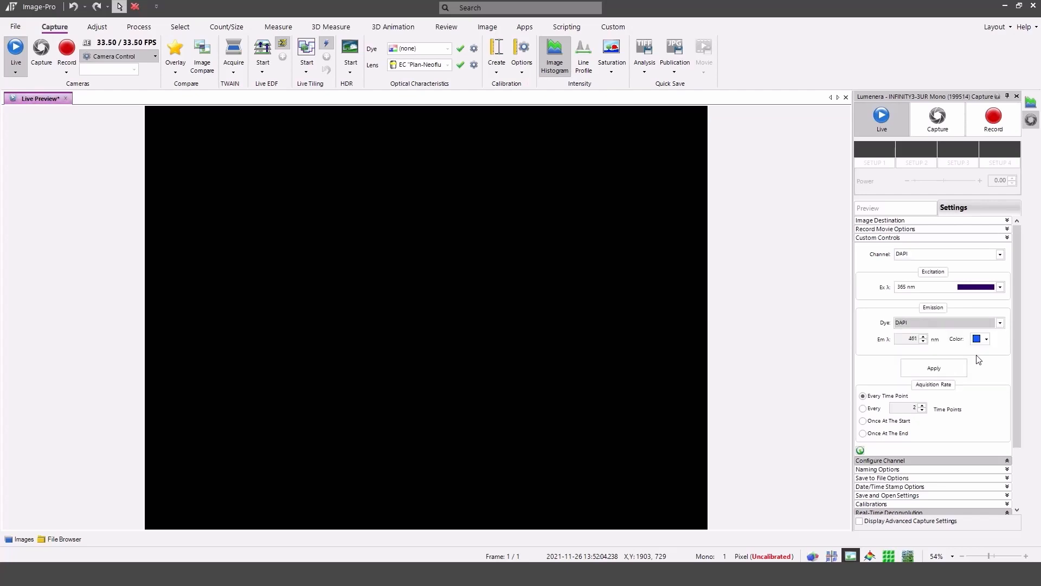
click(955, 366)
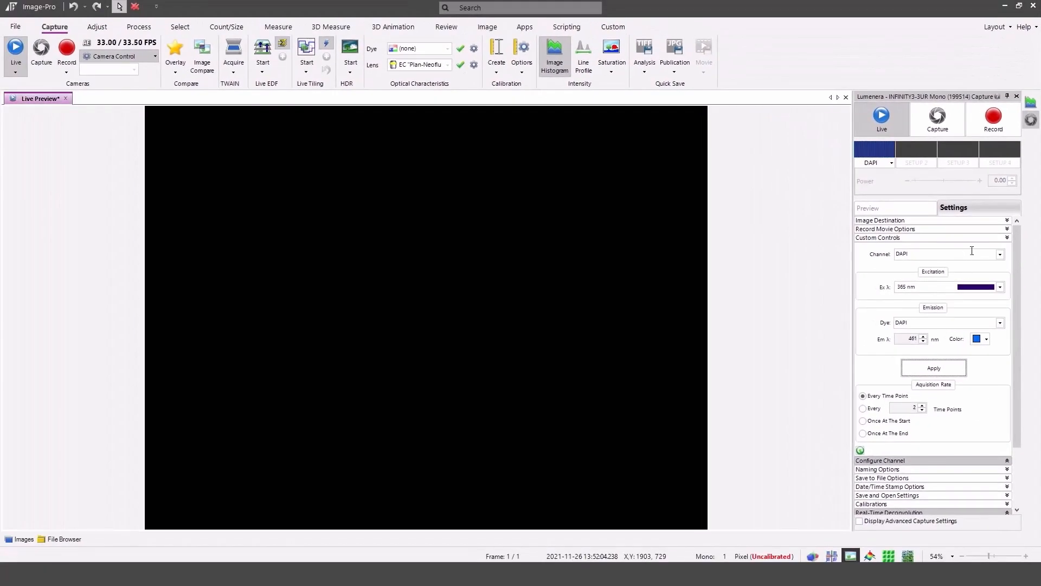
- Configure channel SETUP2 with 450 nm excitation and the FITC emission dye, and apply it
click(999, 254)
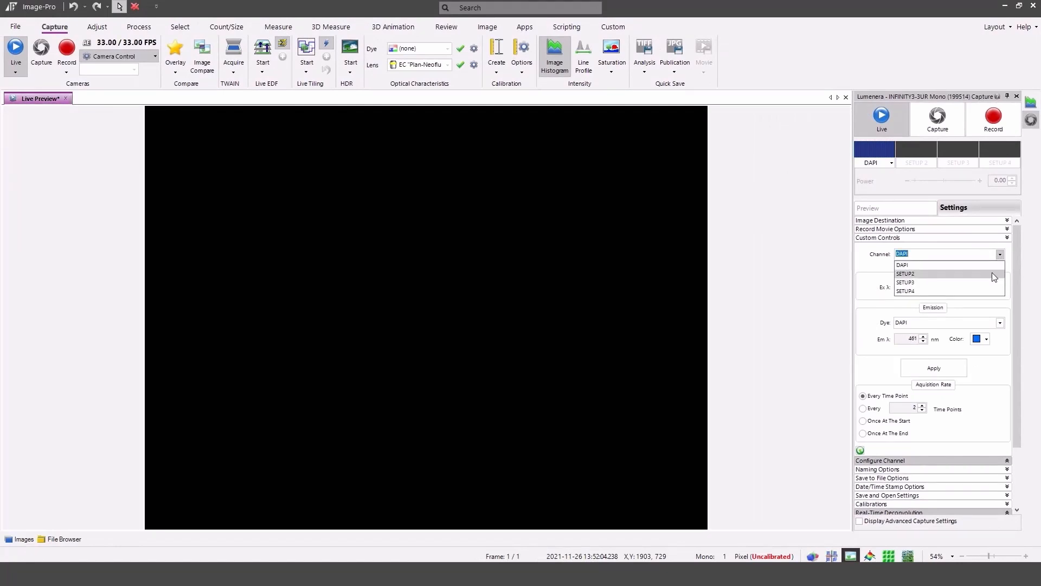
click(992, 274)
click(1000, 287)
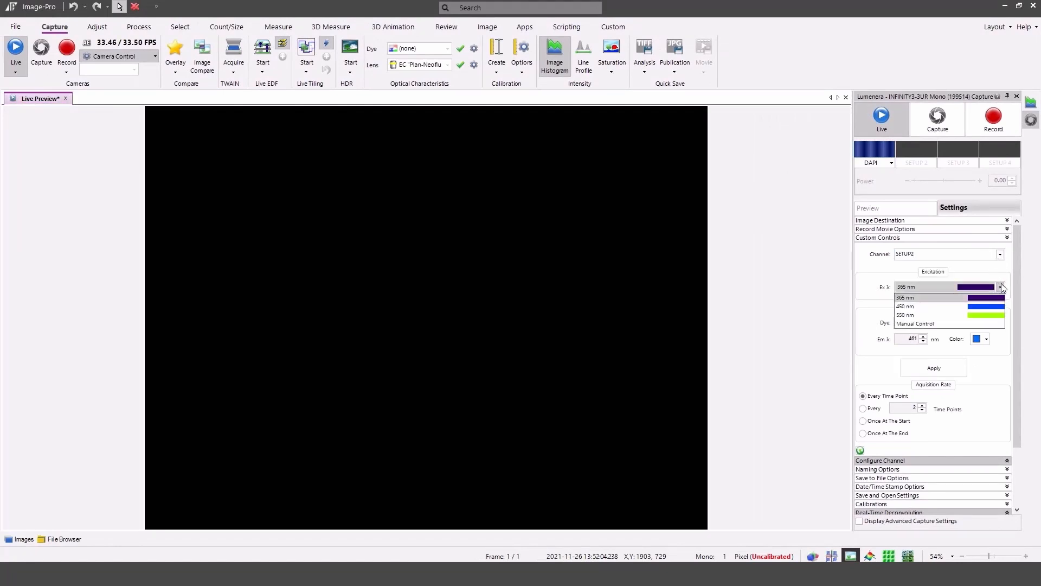
click(1000, 307)
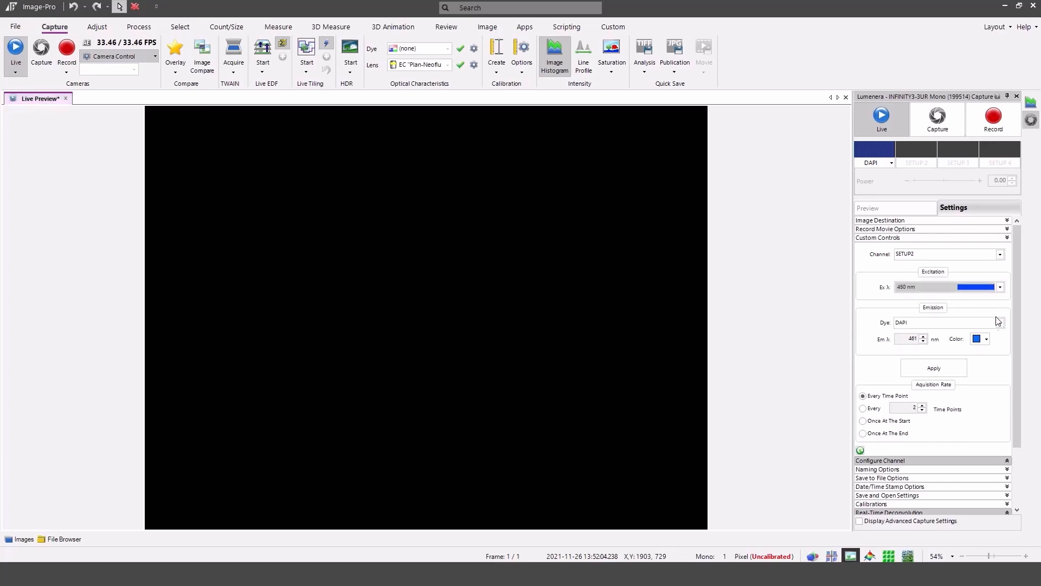
click(999, 323)
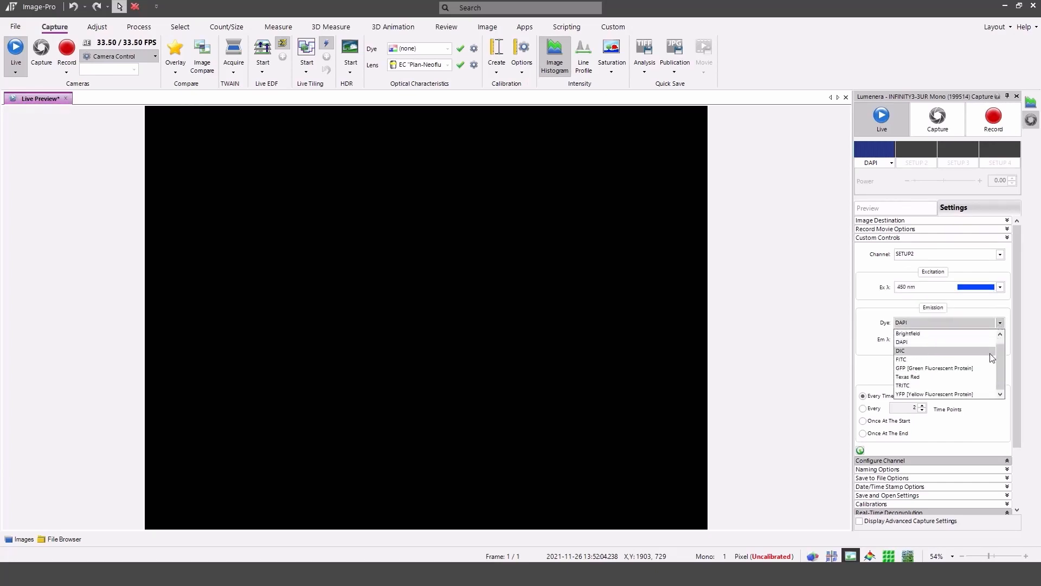
click(988, 368)
click(952, 364)
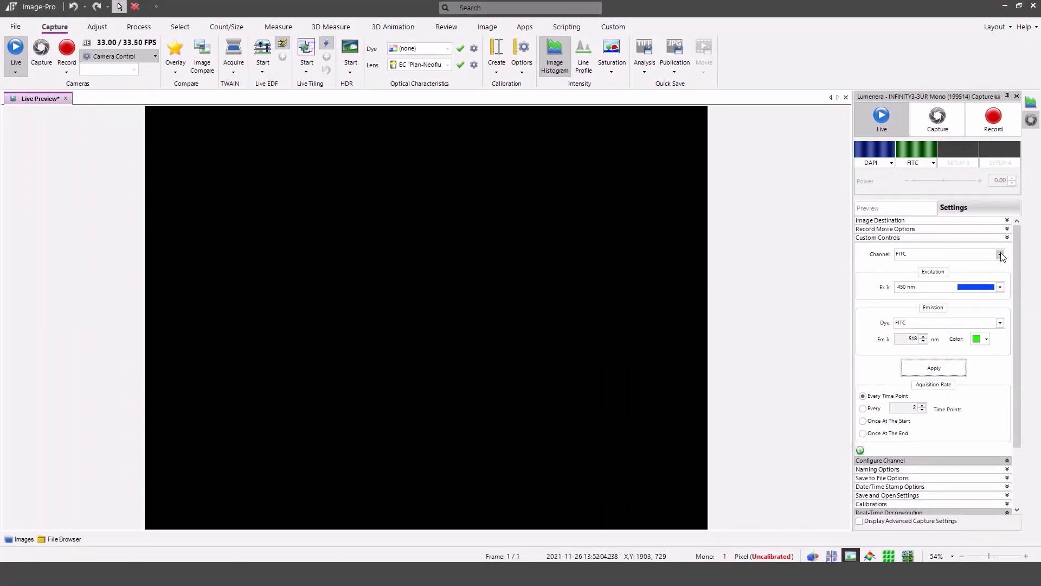
- Configure channel SETUP3 with 550 nm excitation and the TRITC emission dye, and apply it
click(1000, 254)
click(991, 282)
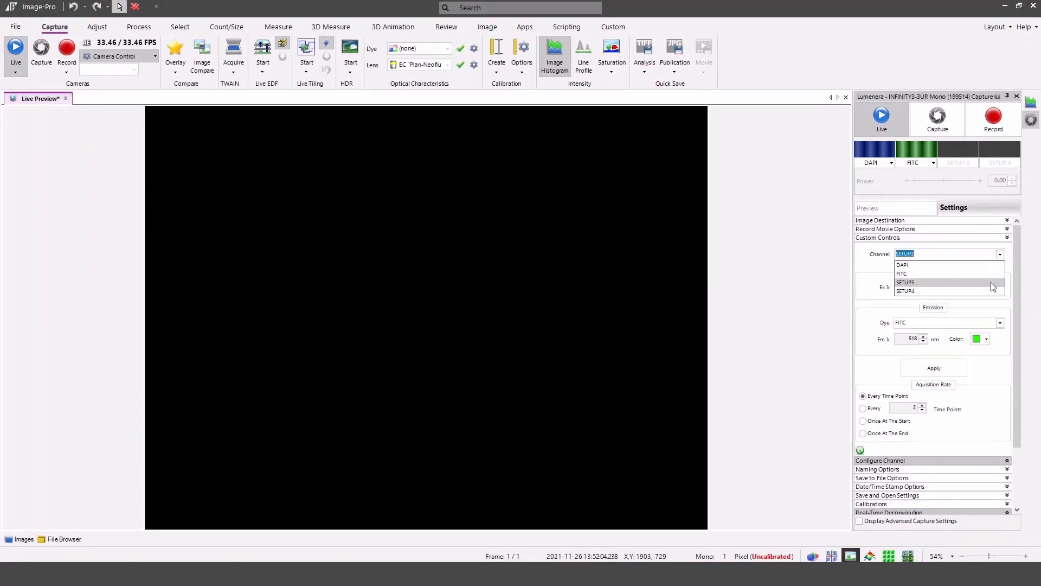
click(1000, 286)
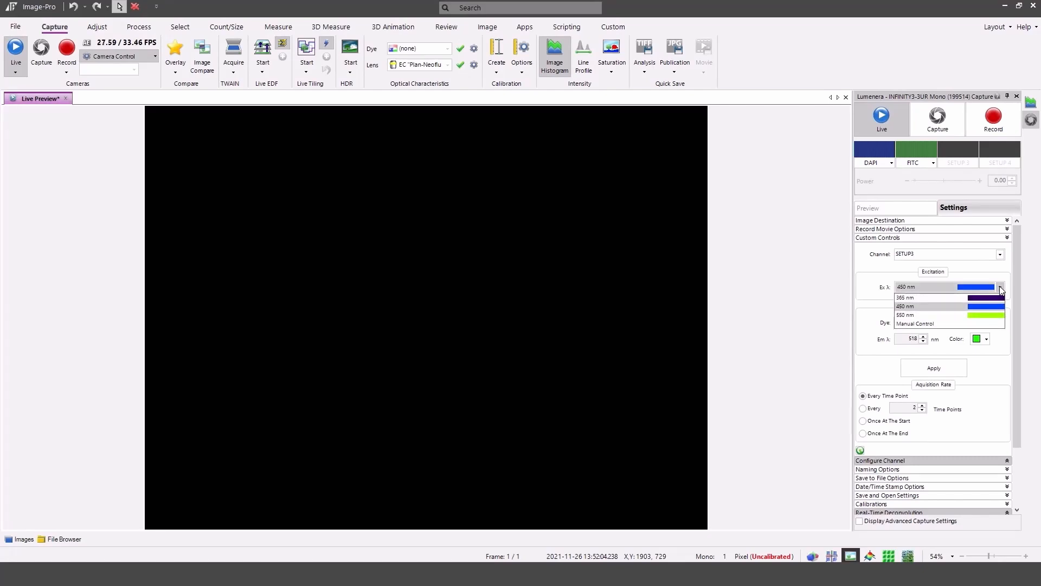
click(995, 311)
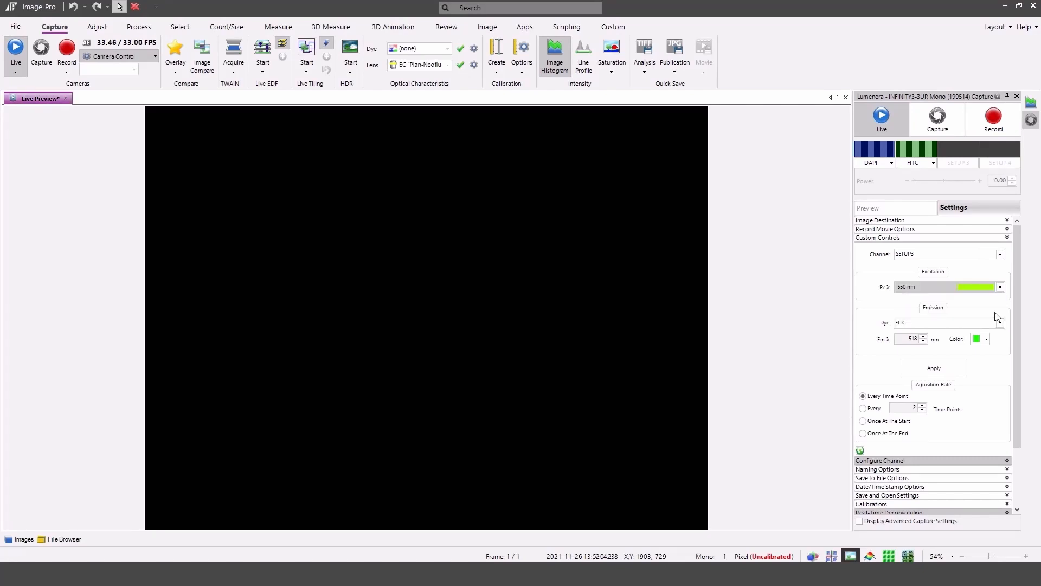
click(1000, 322)
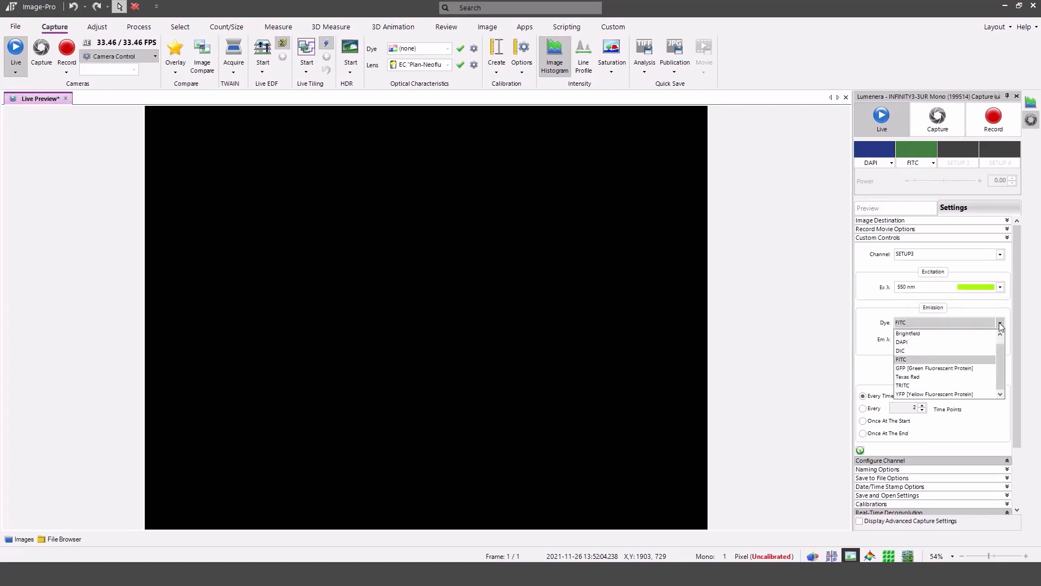
click(984, 382)
click(963, 369)
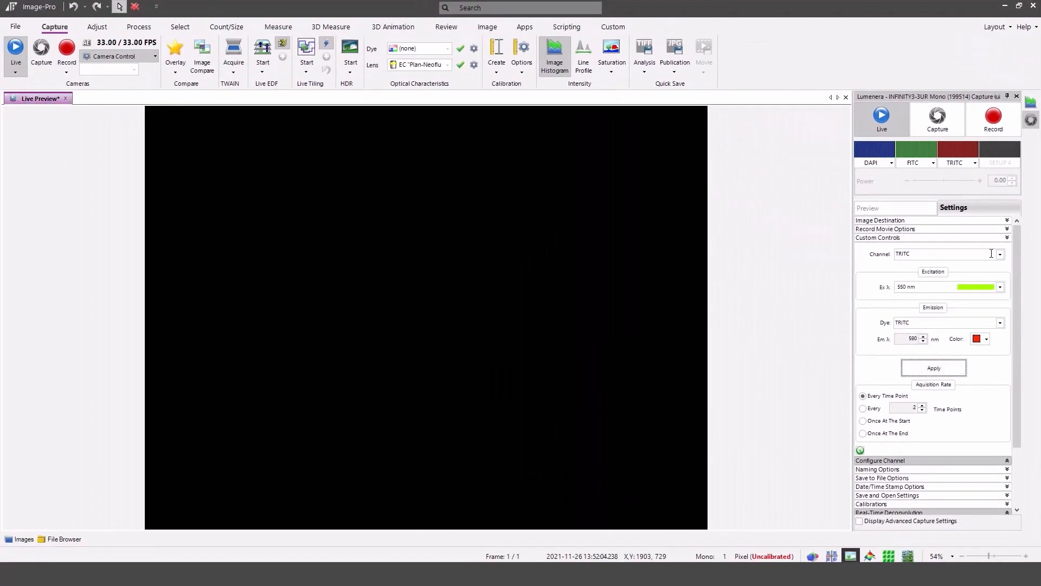
- Configure channel SETUP4 with Manual Control excitation and the Brightfield emission dye, and apply it
click(1000, 254)
click(993, 290)
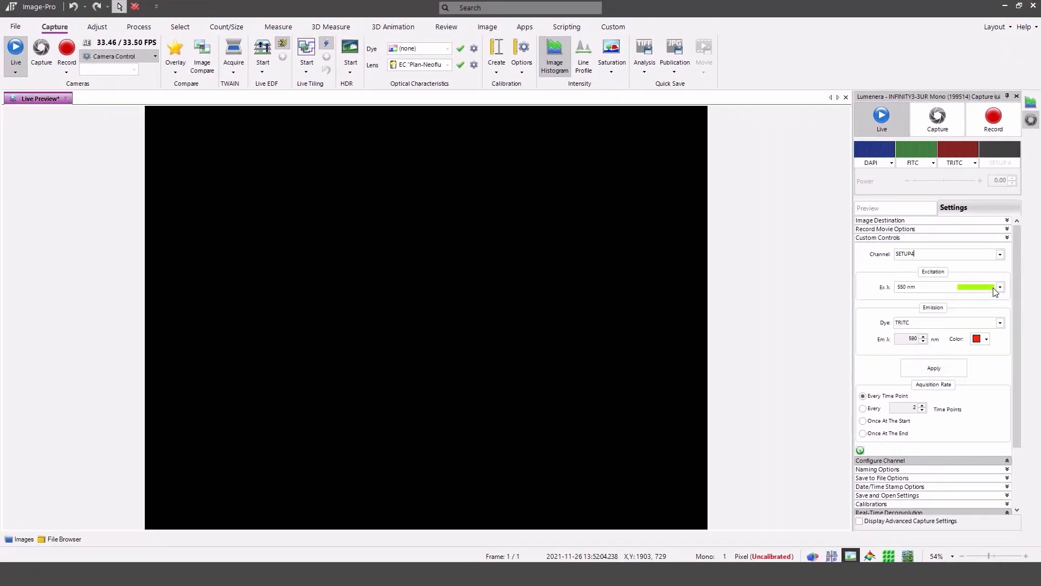
click(1001, 288)
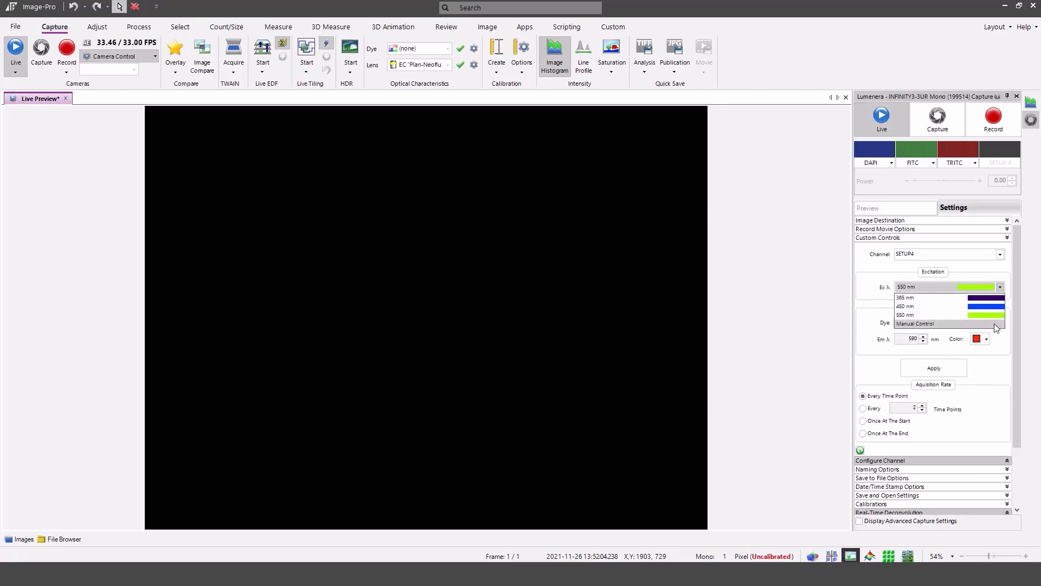
click(995, 321)
click(1000, 324)
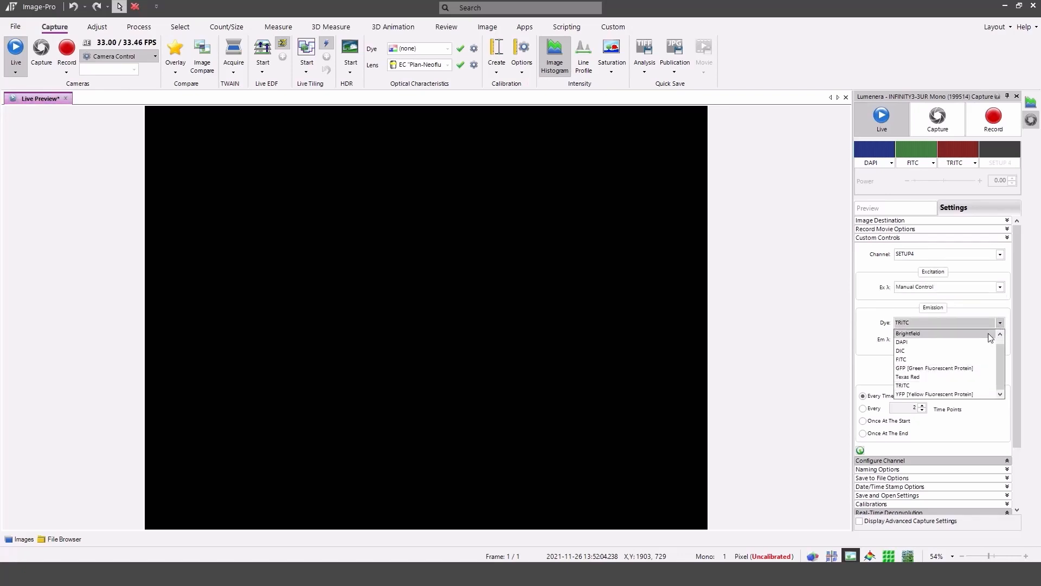
click(988, 333)
click(940, 370)
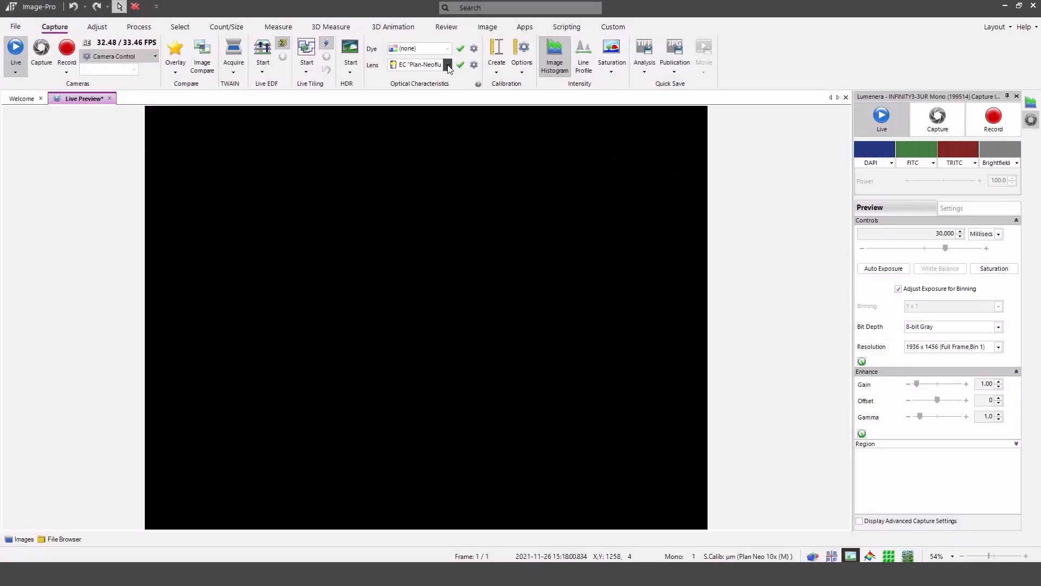
- Choose the EC "Plan-Neofluar" 40x/0.75 lens and apply it to the live preview
click(446, 64)
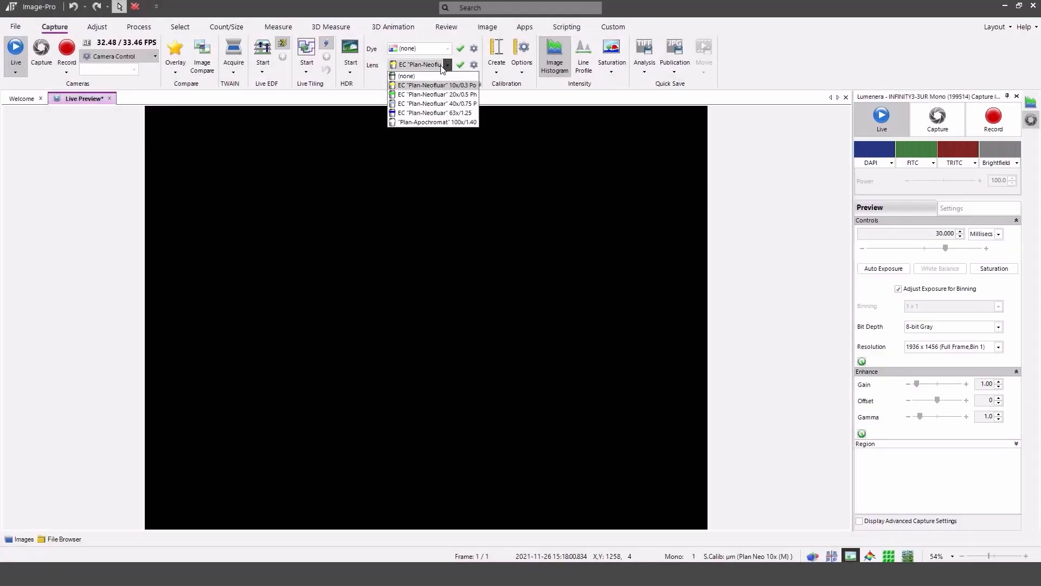
click(436, 104)
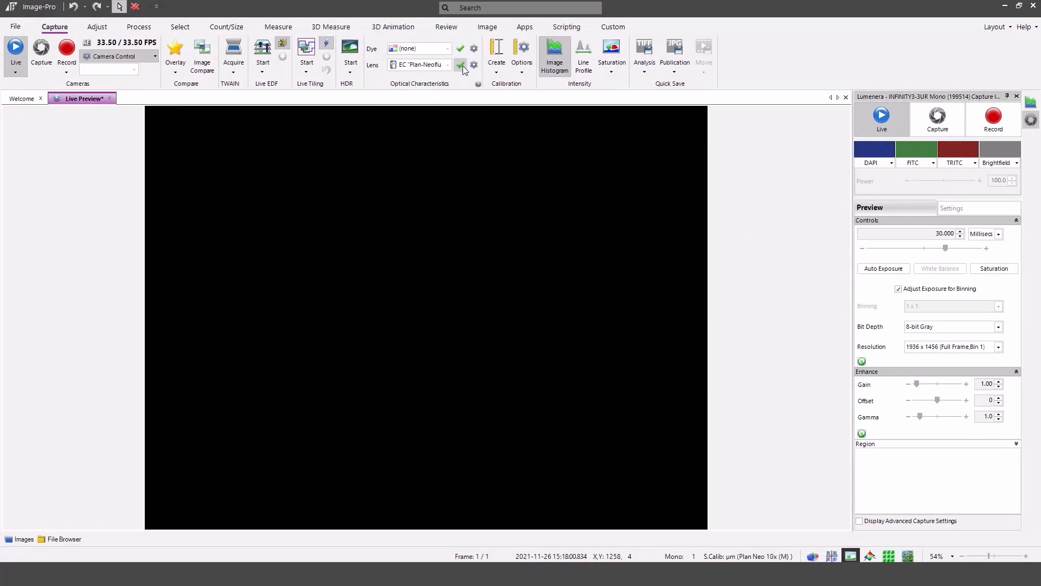
click(460, 66)
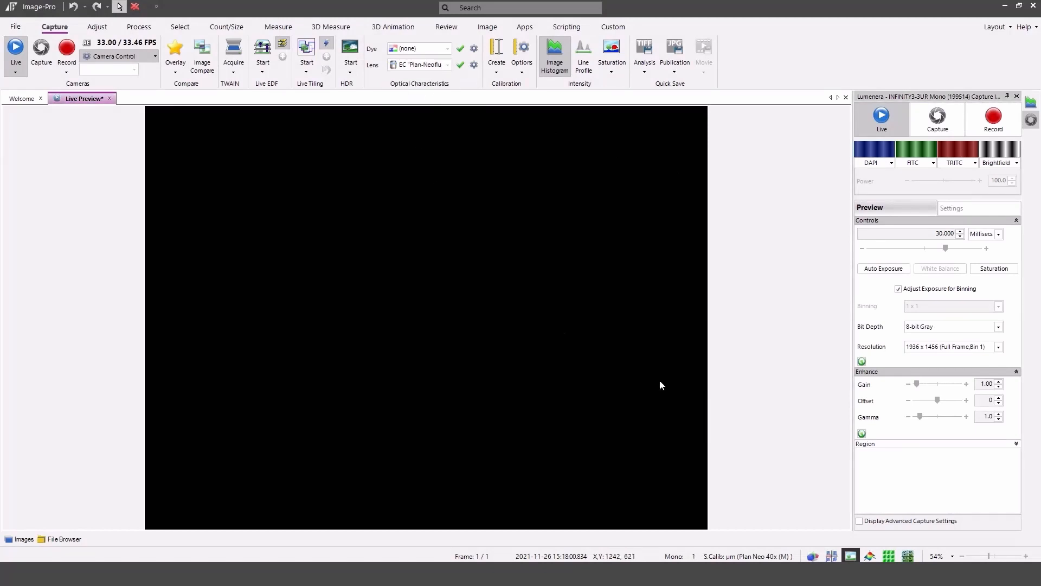
- Preview the DAPI channel with its power set to 53 and exposure to about 49.5 ms, and switch its illumination off
click(883, 155)
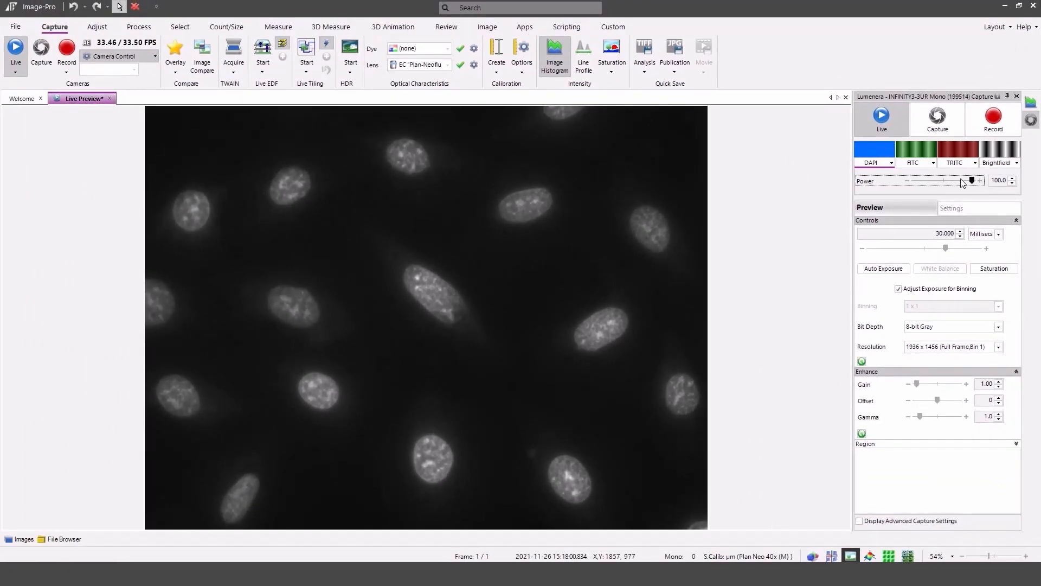
drag(963, 181, 946, 180)
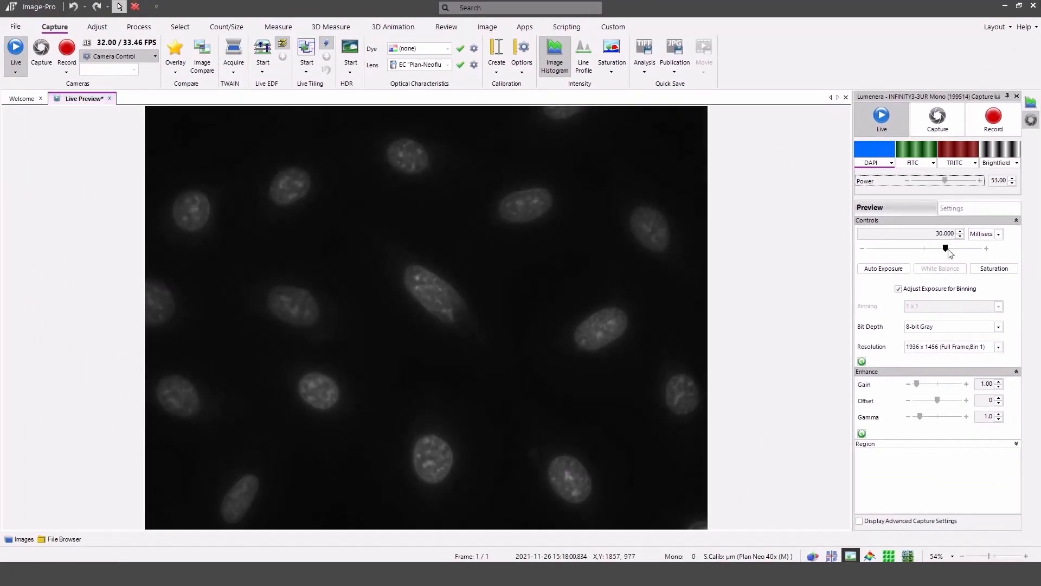
drag(948, 252, 952, 253)
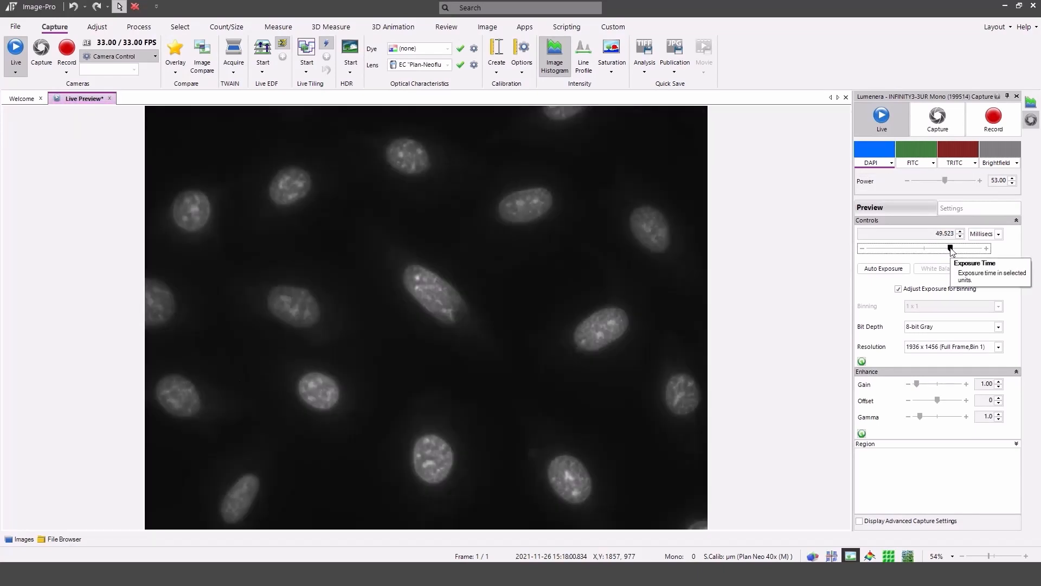
click(871, 149)
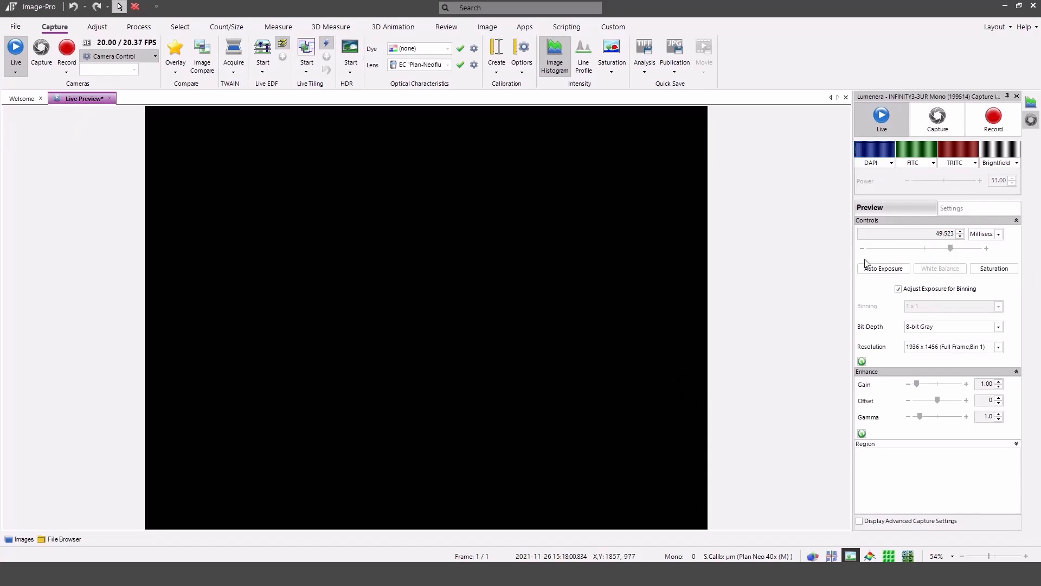
- Preview the FITC channel with exposure about 87 ms and gain about 4.22, and switch its illumination off
click(924, 151)
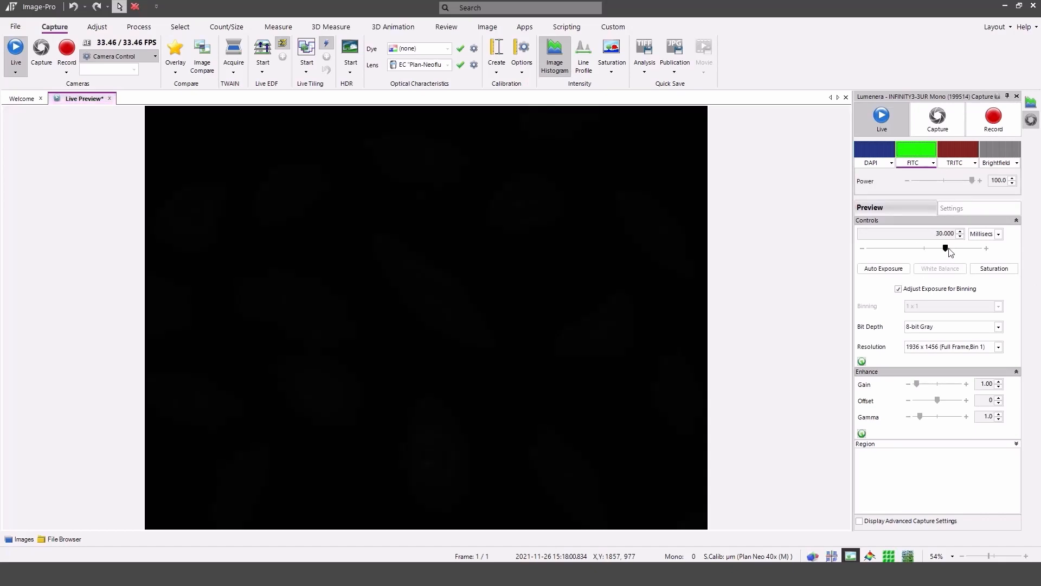
drag(950, 251, 961, 251)
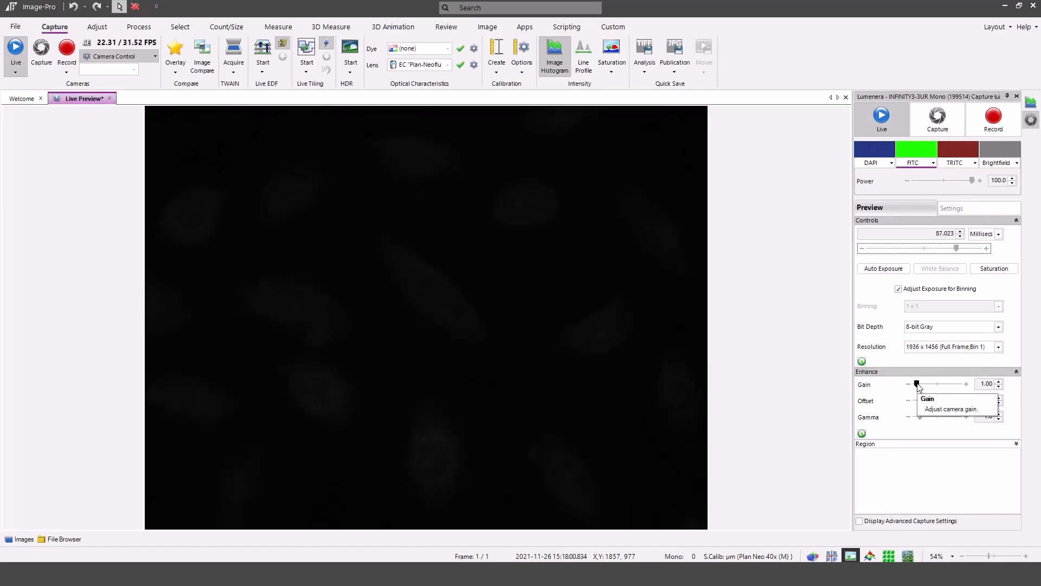
drag(917, 384, 922, 385)
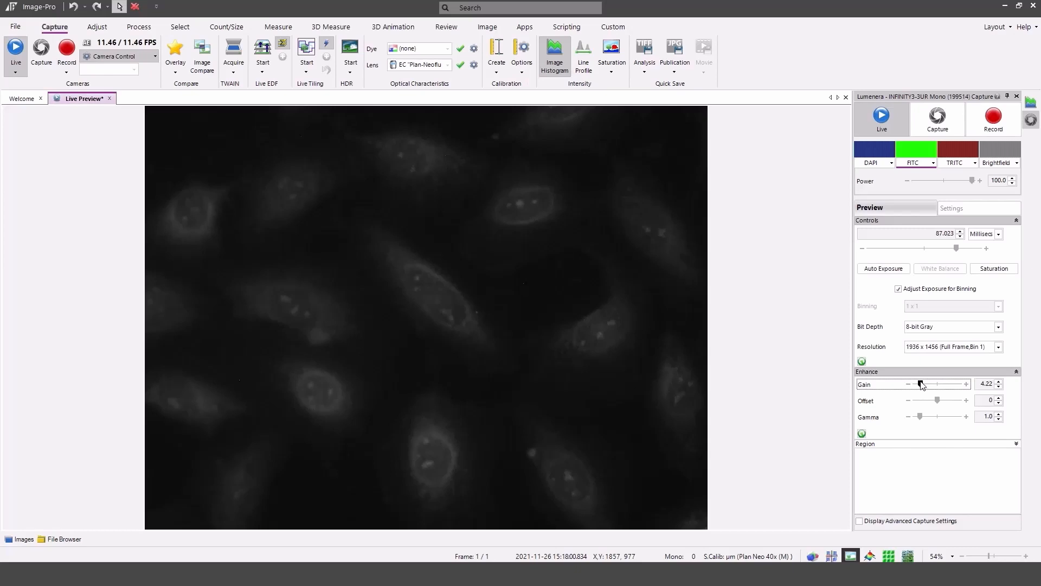
click(915, 150)
- Preview the TRITC channel with gain about 15.44 and exposure about 67.3 ms, and switch its illumination off
click(970, 144)
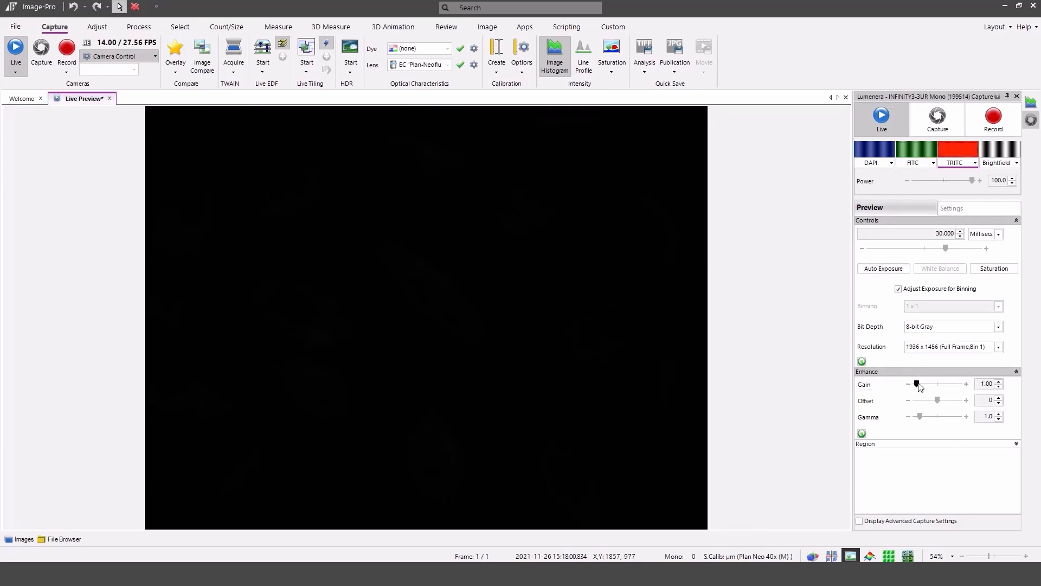
drag(917, 384, 934, 386)
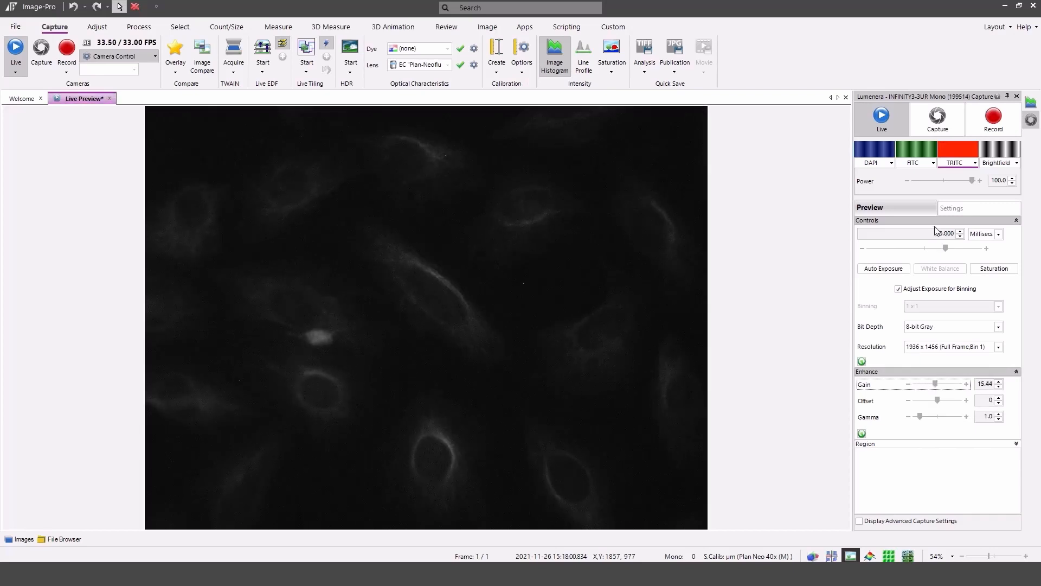
click(945, 249)
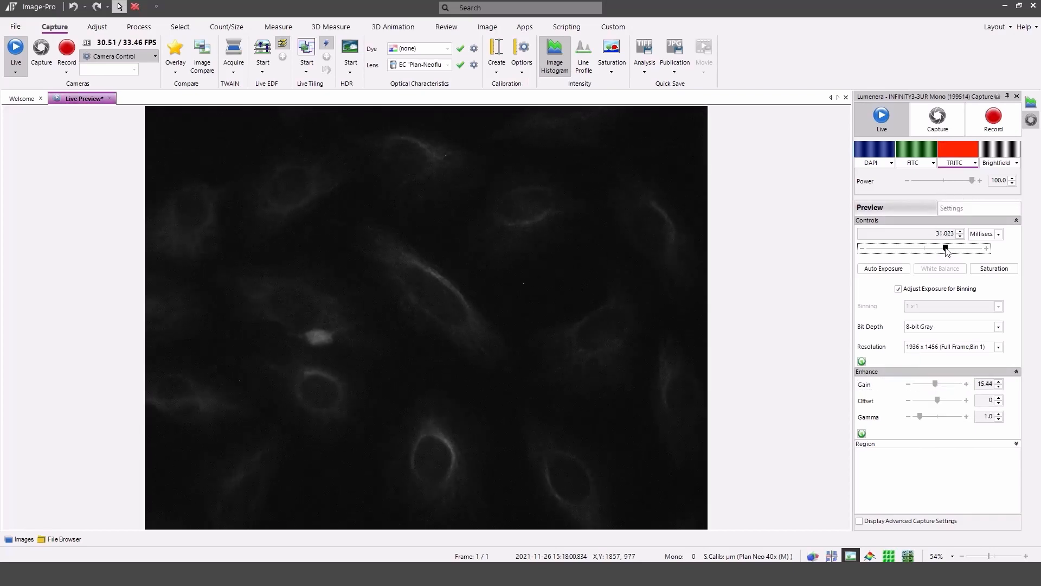
drag(953, 251, 955, 252)
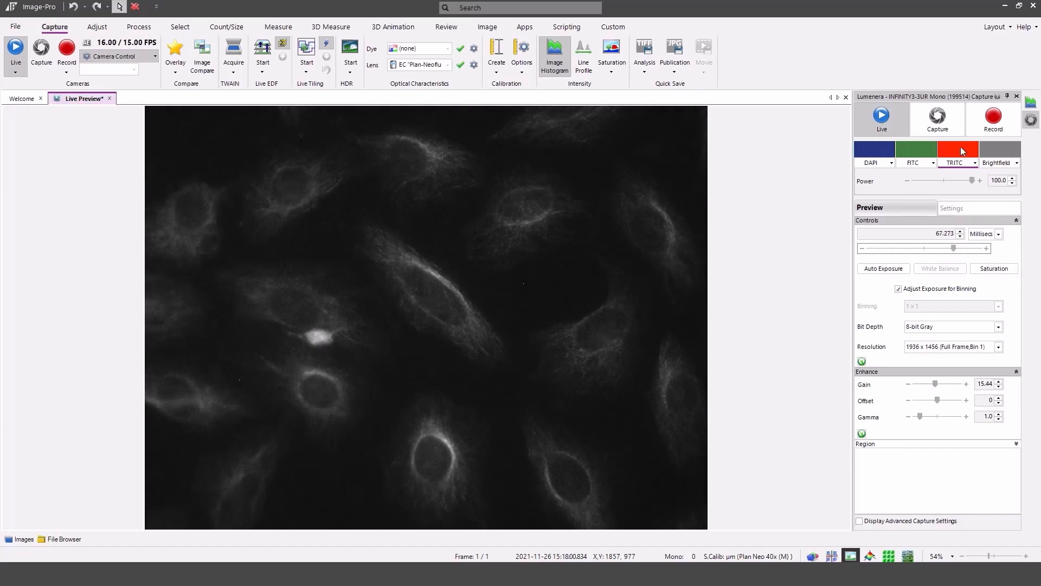
click(963, 151)
- Mark the DAPI, FITC and TRITC channels for acquisition and capture the multi-channel image
click(892, 163)
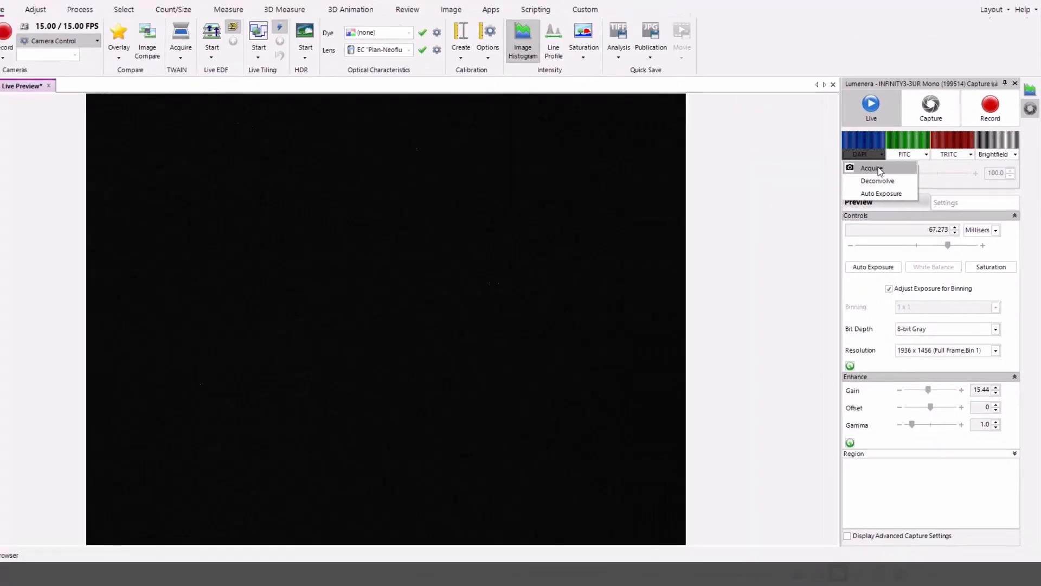
click(809, 107)
click(910, 170)
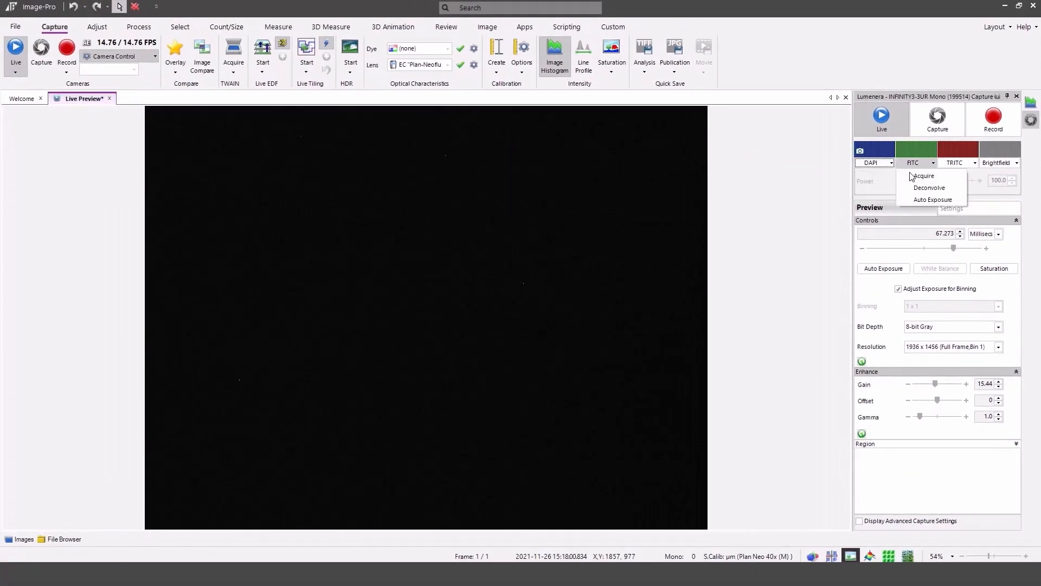
click(920, 176)
click(956, 165)
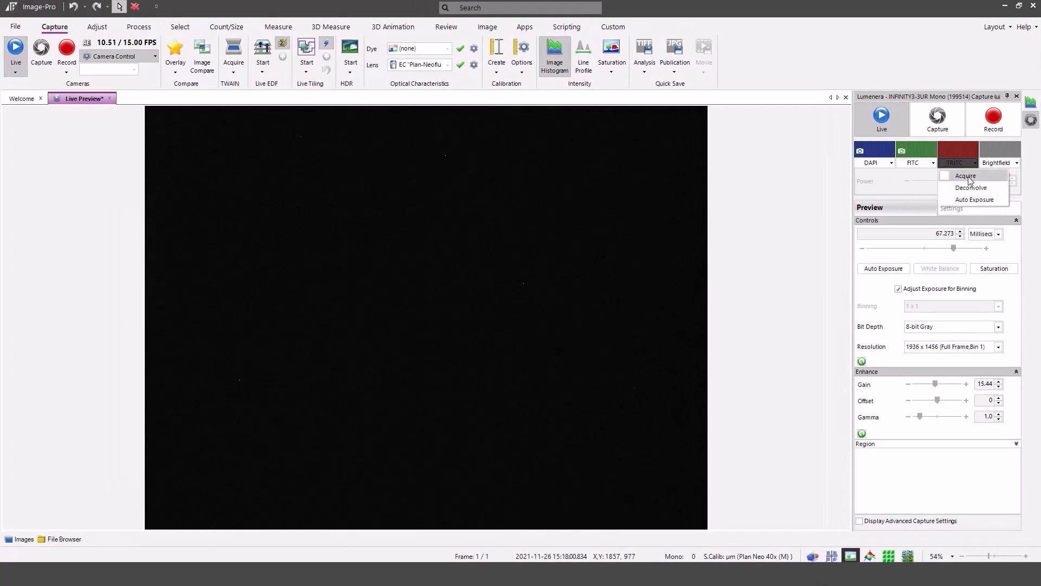
click(966, 176)
click(942, 123)
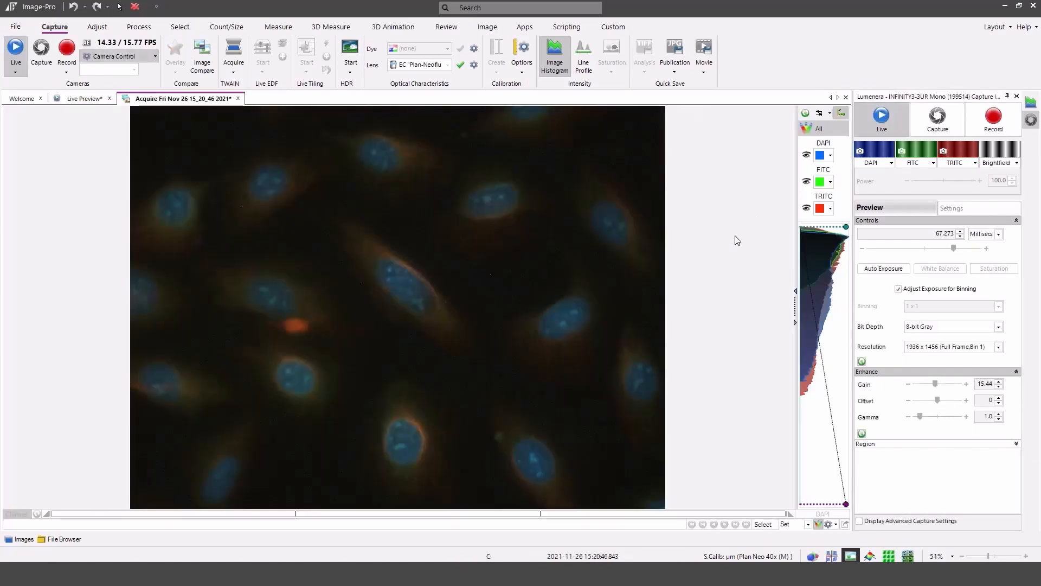
- Brighten the captured composite's display and save it as an OME-TIFF Set in the Images folder
click(819, 113)
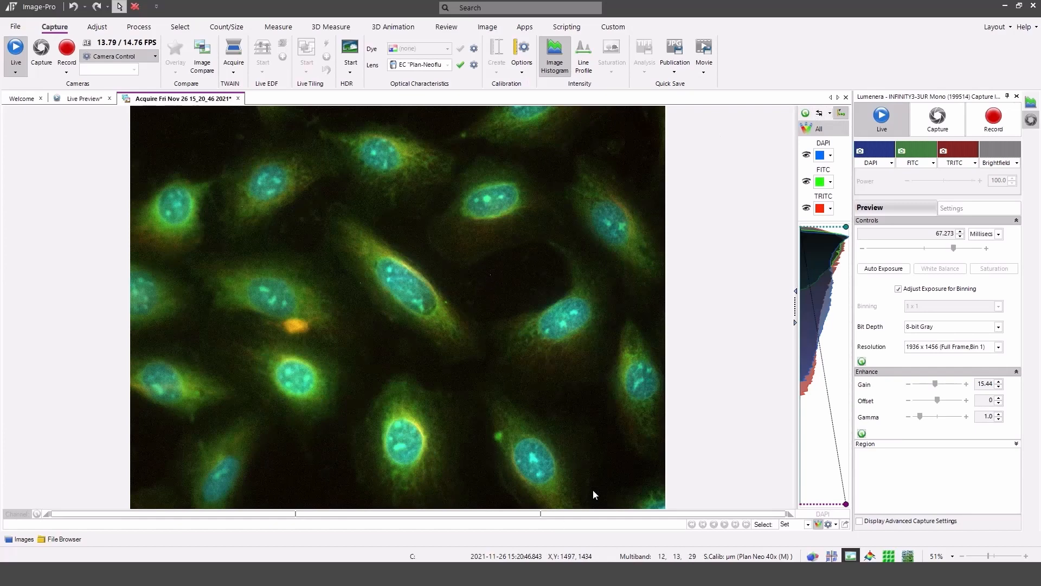
click(15, 25)
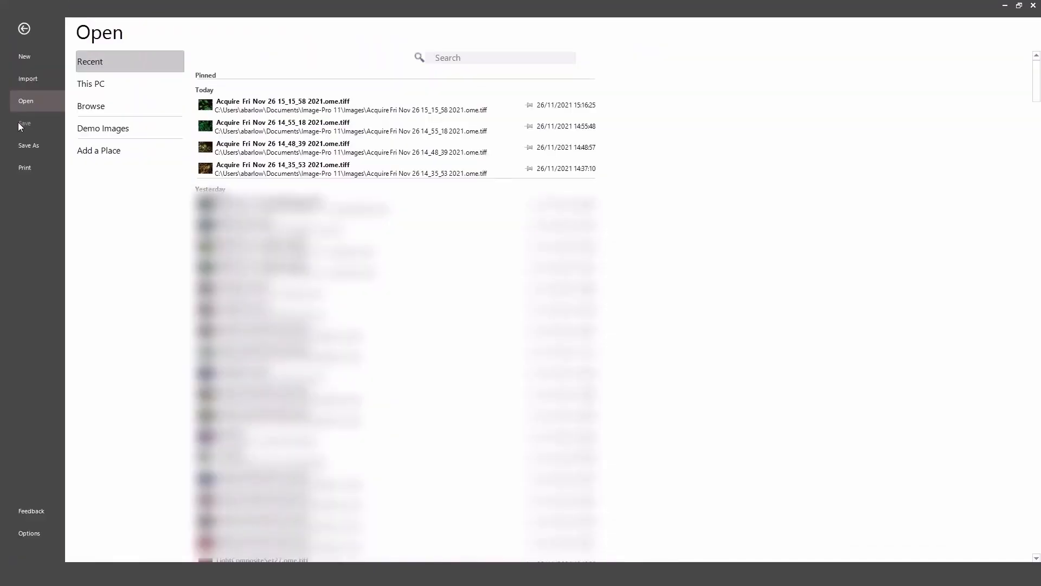
click(29, 146)
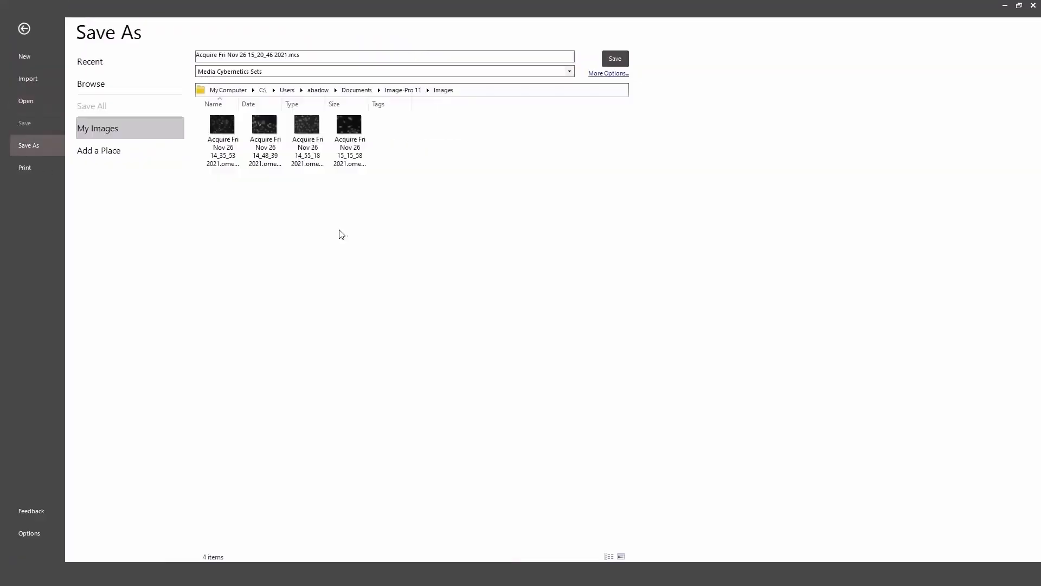
click(389, 74)
click(365, 93)
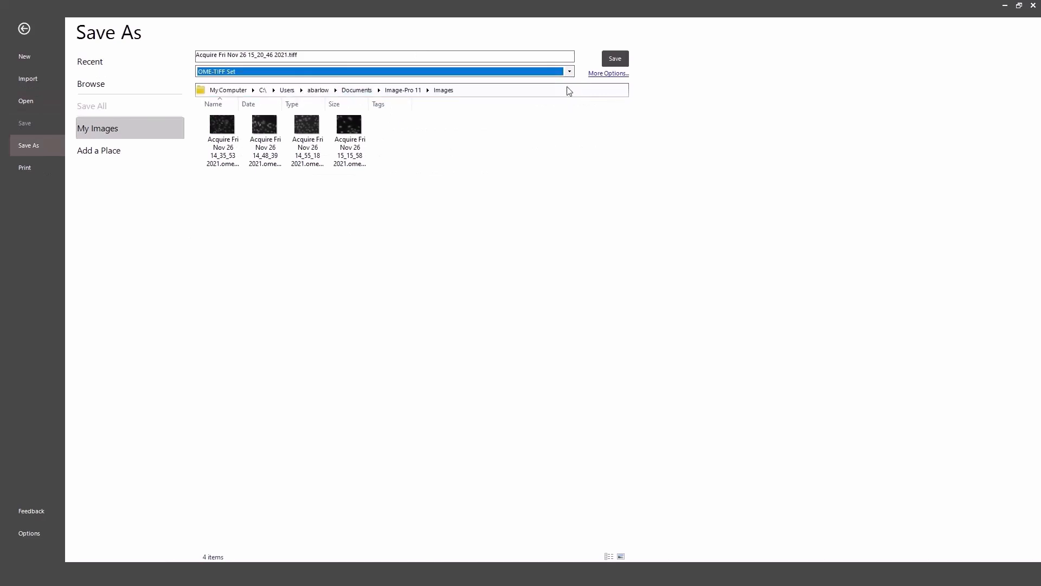
click(616, 59)
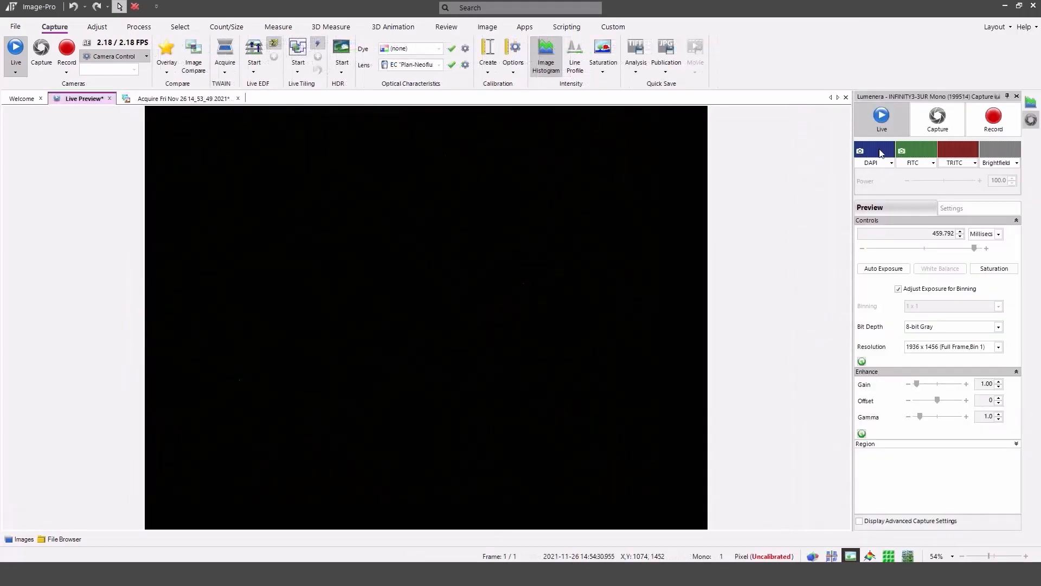
- Enable Auto Exposure for the DAPI and FITC channels and capture the two-channel image
click(875, 151)
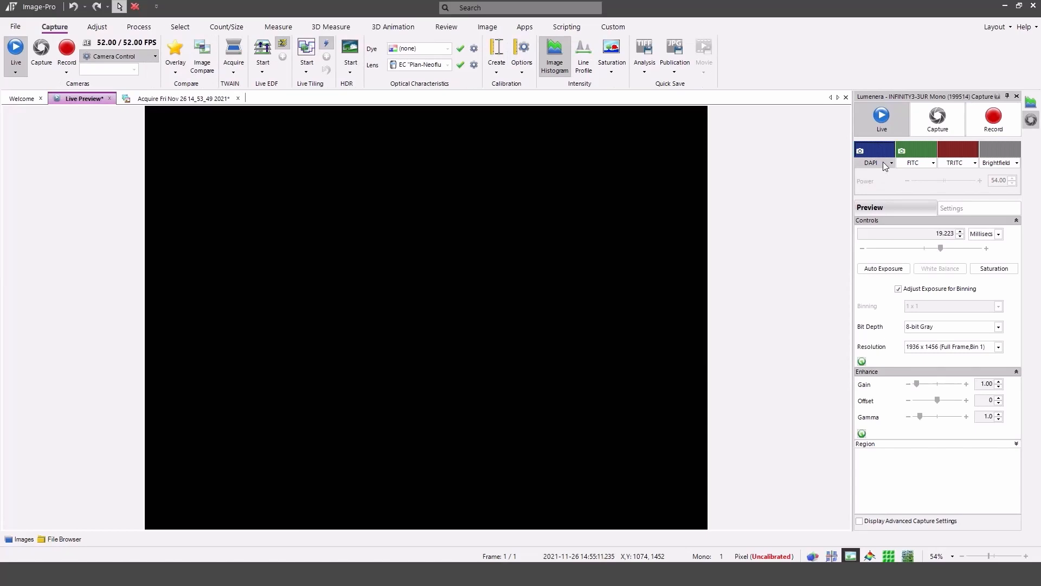
click(882, 162)
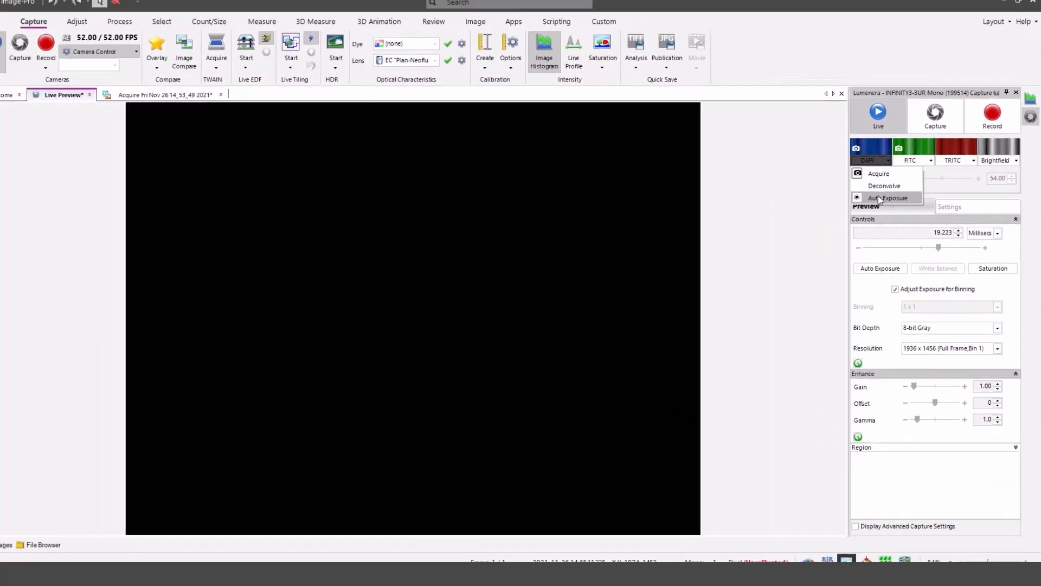
click(789, 156)
click(912, 165)
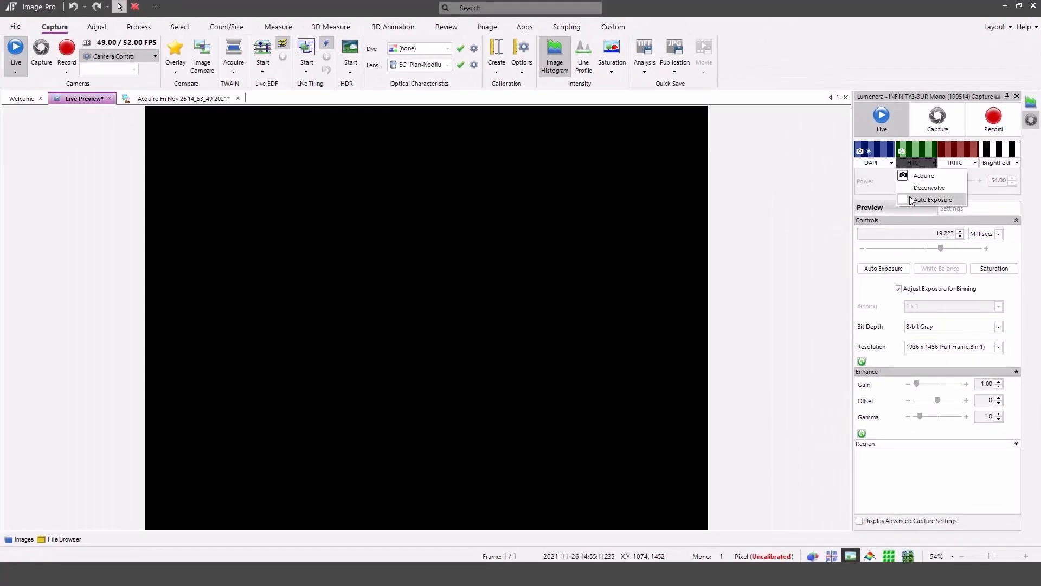
click(913, 200)
click(951, 118)
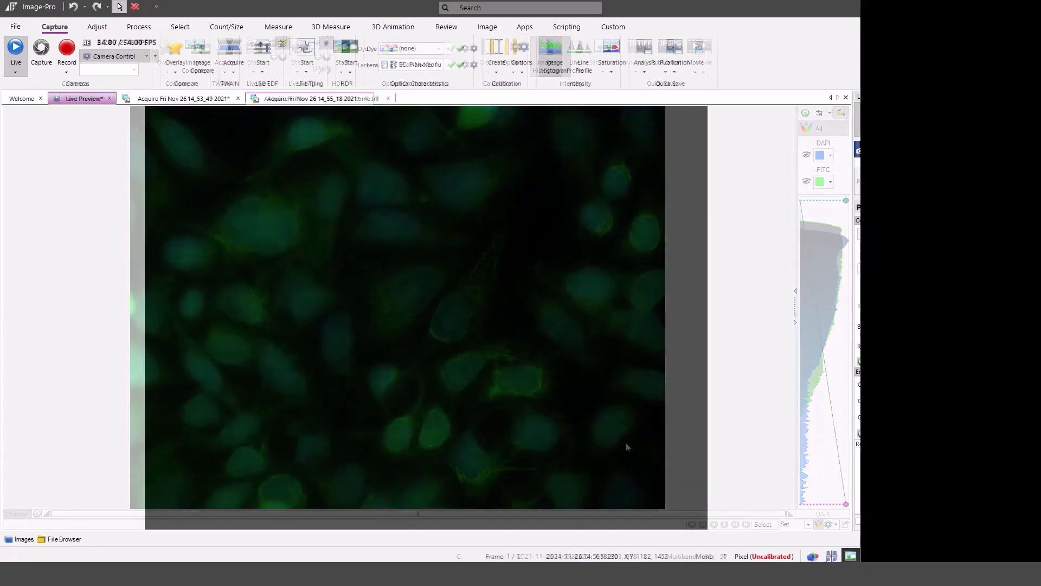
- Preview the new field in the DAPI channel, switch it off, and set DAPI and FITC to Auto Exposure
click(881, 151)
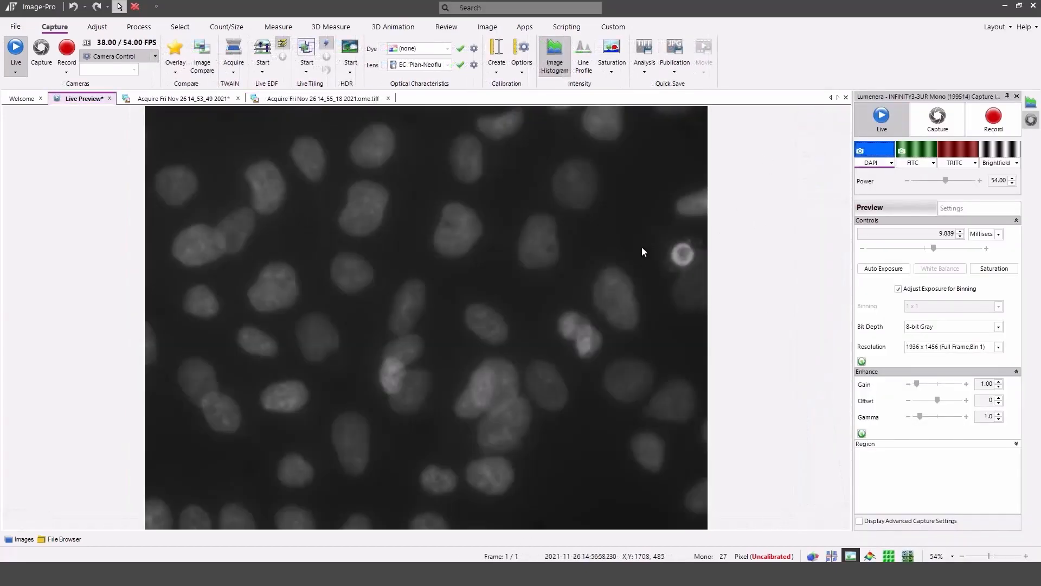
click(882, 151)
click(891, 163)
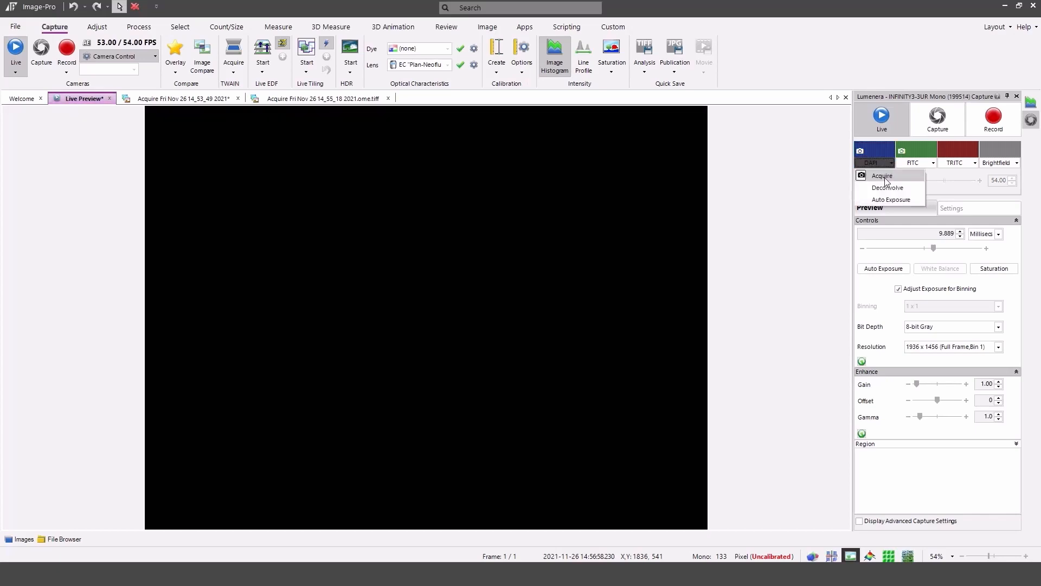
click(877, 199)
click(915, 163)
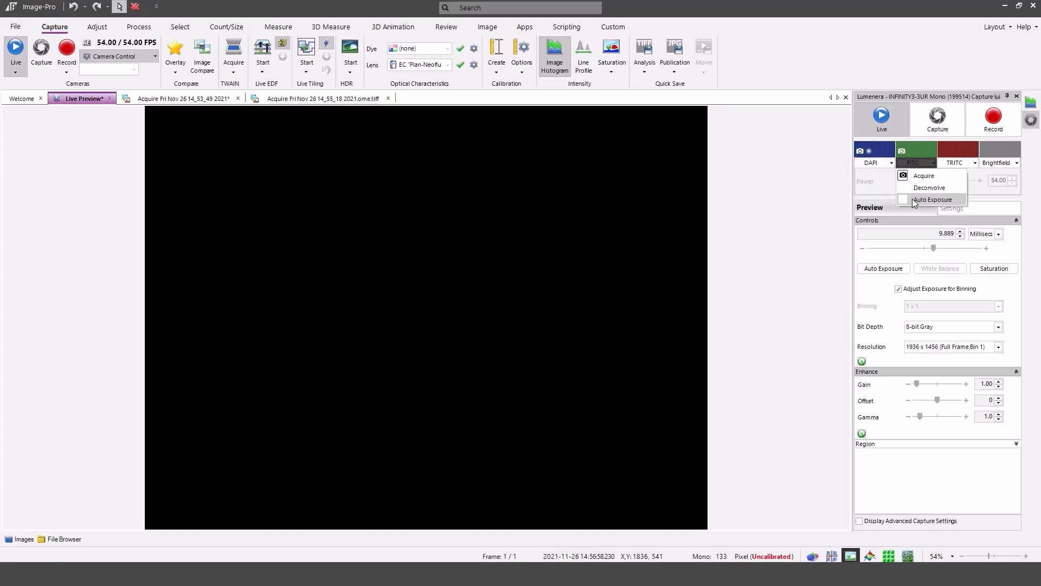
click(912, 199)
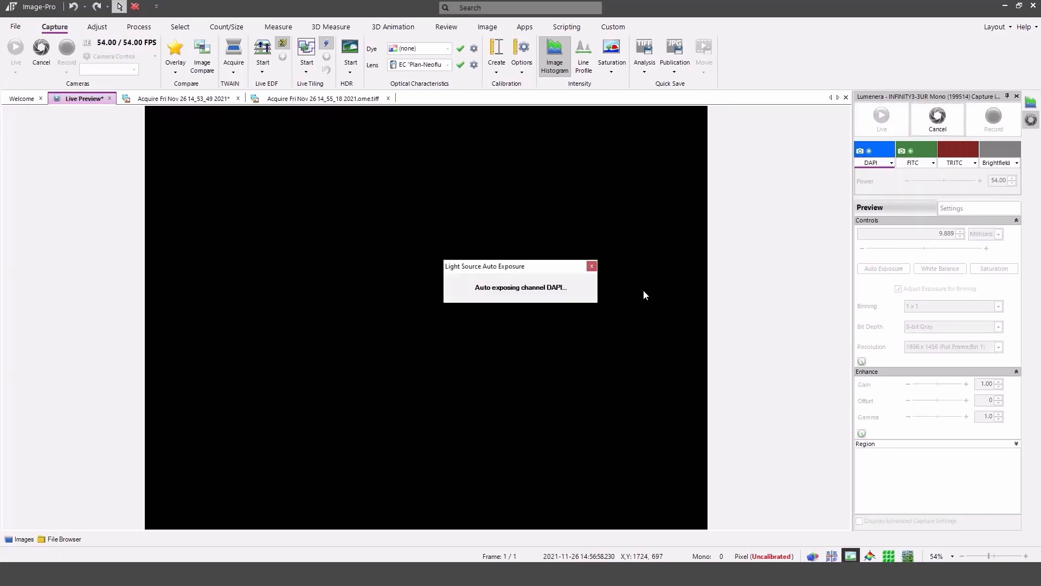